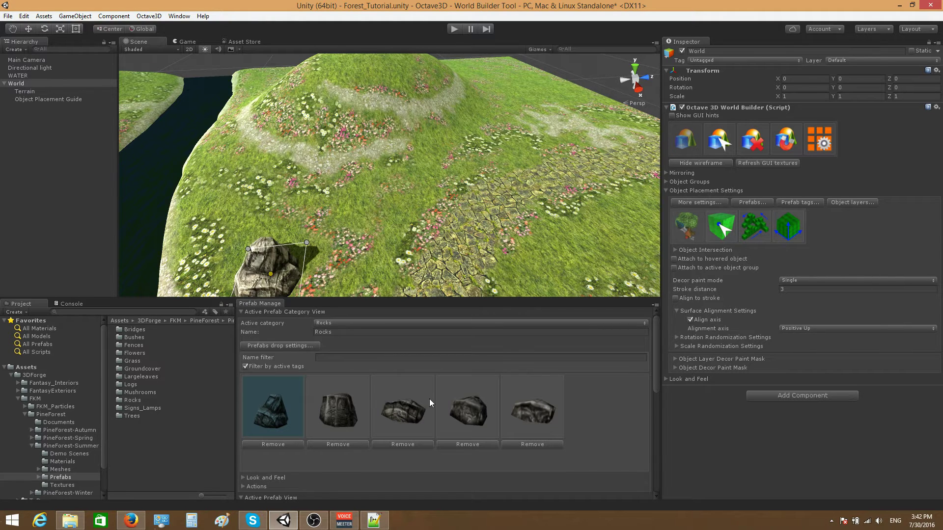
- Keep the Rocks prefab category active and choose Single as the decor paint mode
left_click(347, 323)
left_click(358, 248)
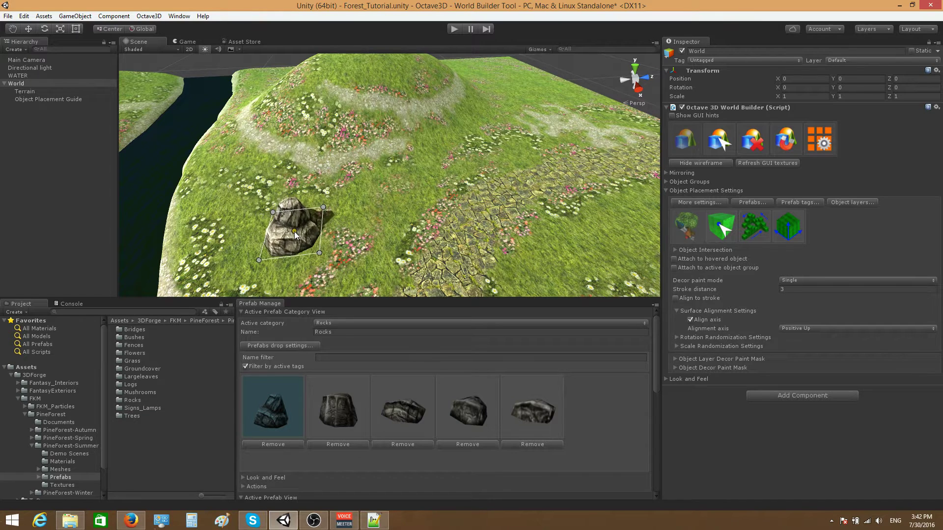
left_click(792, 281)
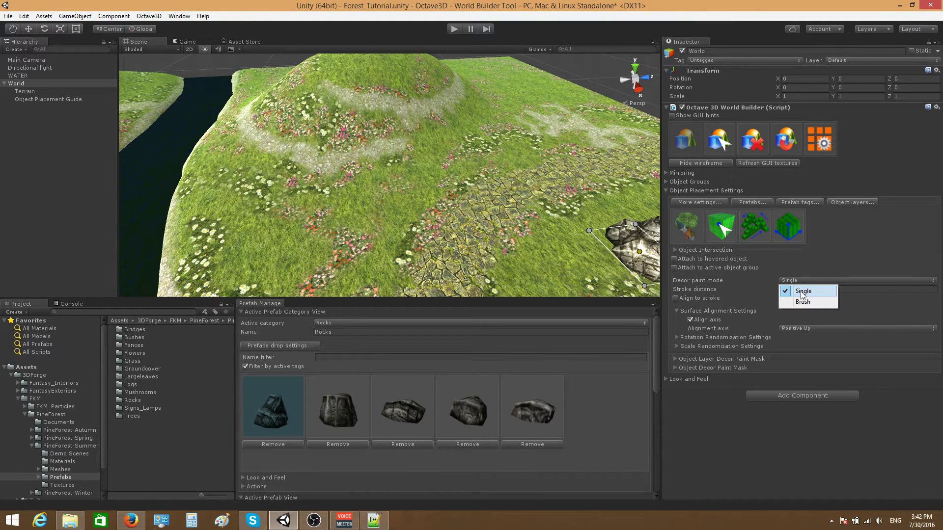
left_click(803, 293)
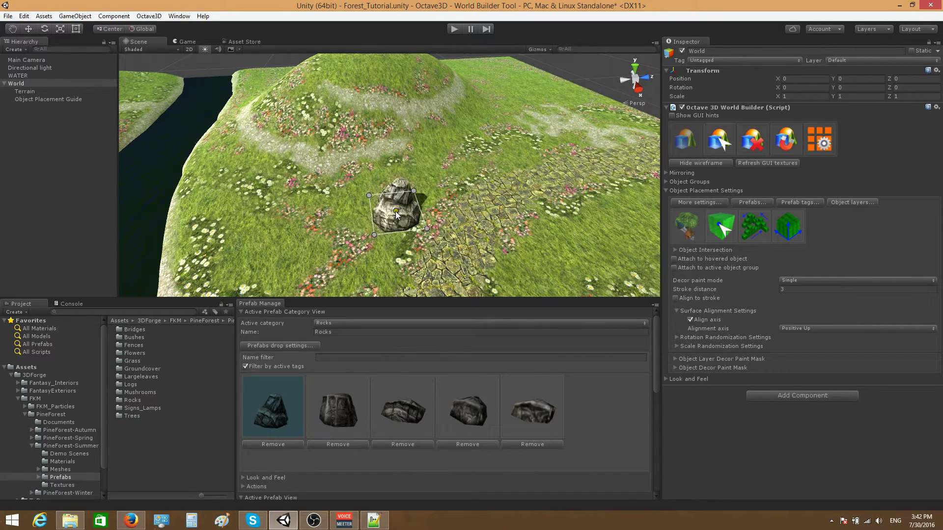
- Place three copies of the first rock prefab around the foot of the grassy hill
right_click_drag(453, 222, 433, 219)
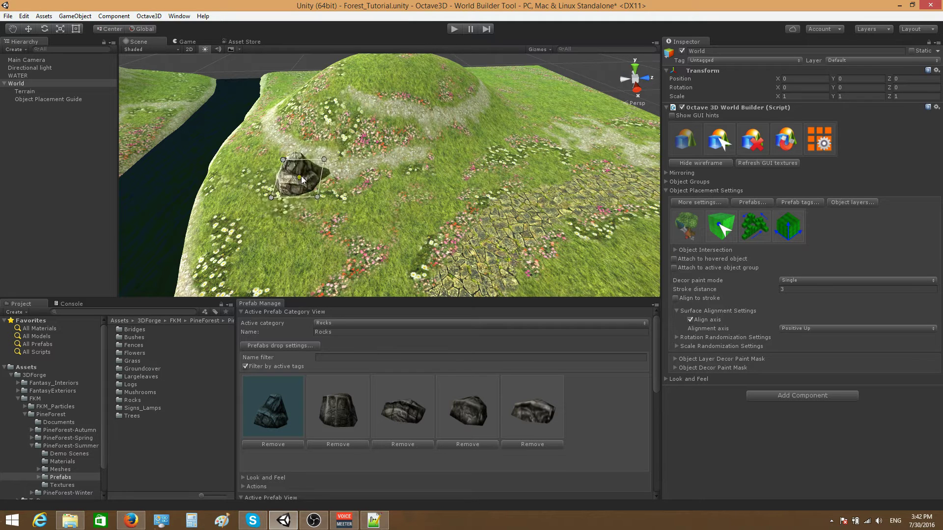
left_click(286, 199)
left_click(328, 159)
left_click(402, 142)
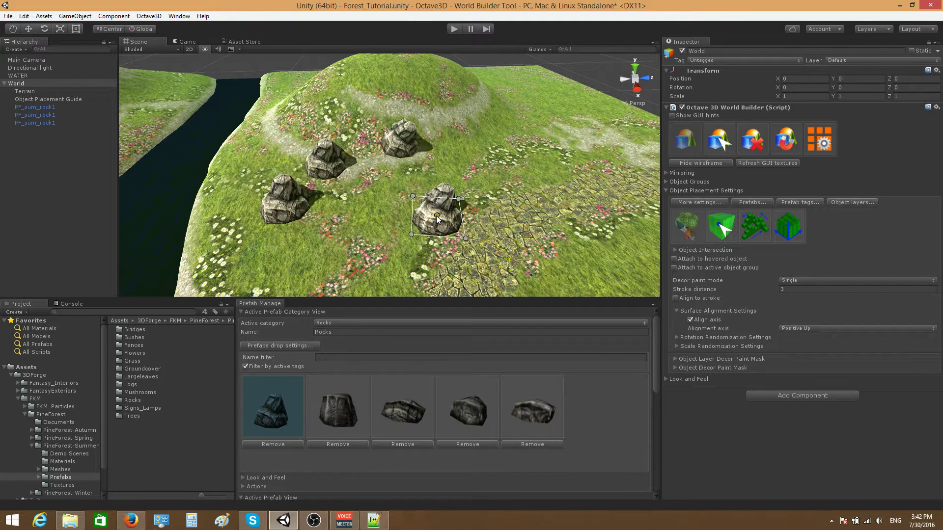
- Undo the three rock placements at the foot of the hill
key("ctrl+z")
key("ctrl+z")
key("ctrl+z")
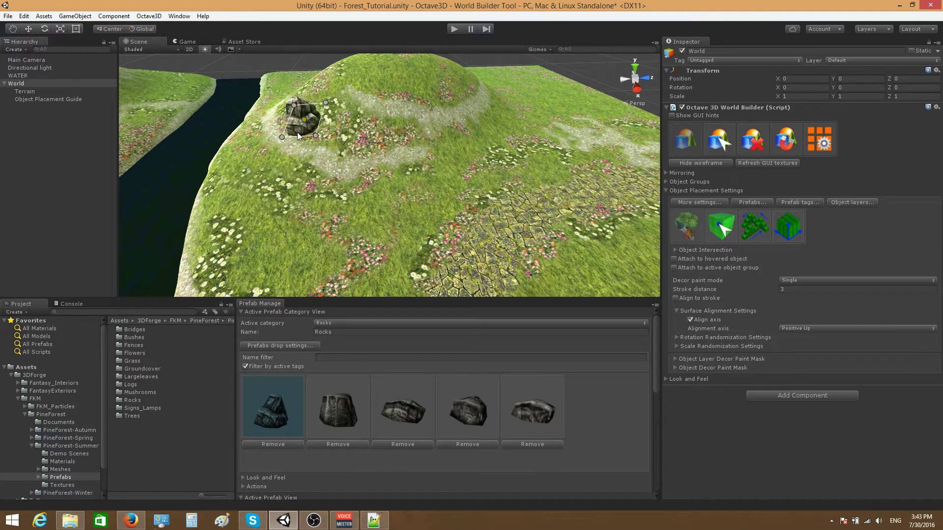
left_click(791, 326)
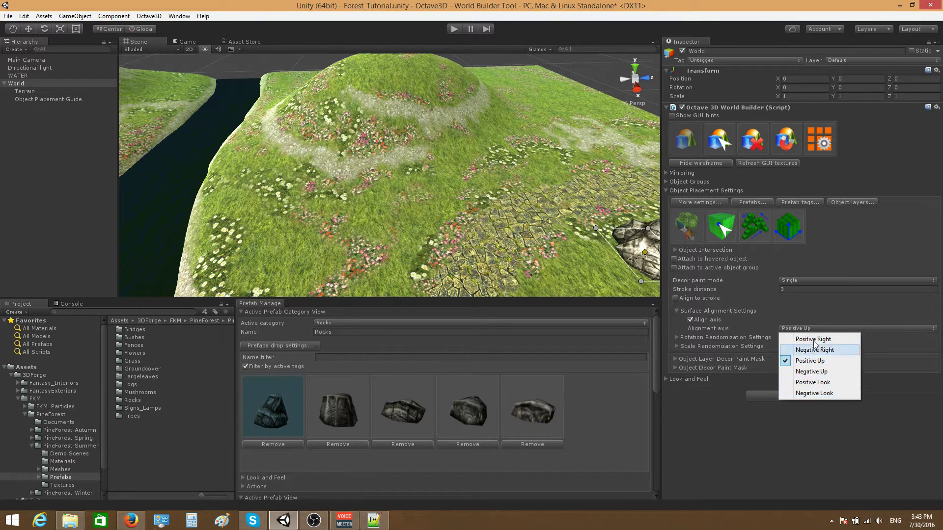
left_click(366, 275)
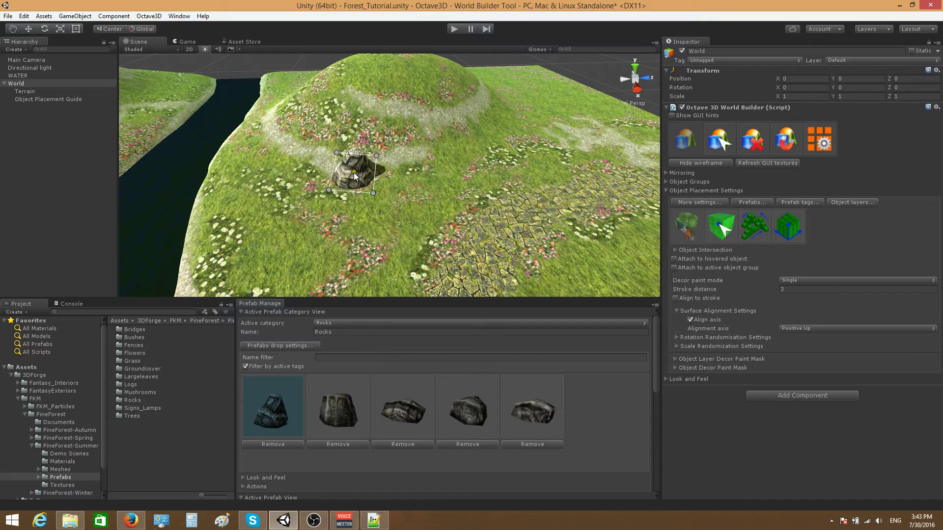
left_click(796, 329)
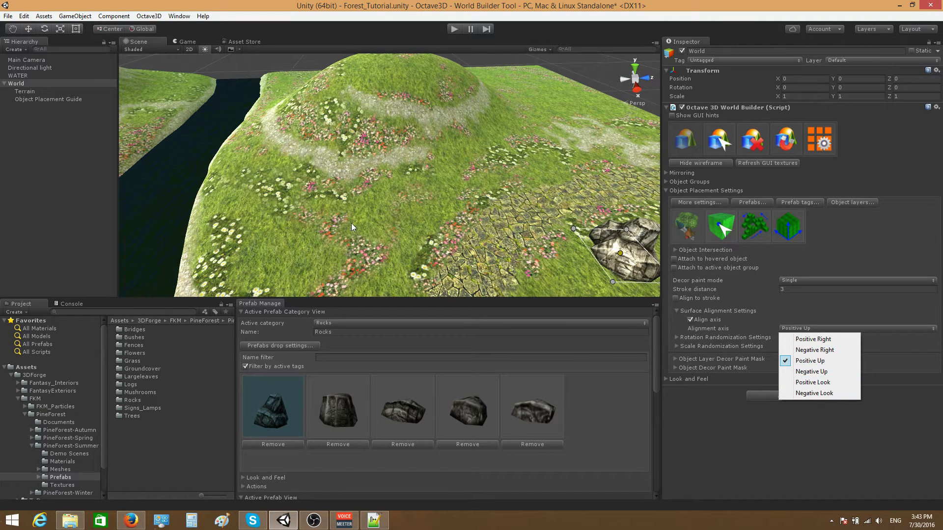
- Place two single rocks below the hill, and paint a continuous stroke of rocks across the grass and stone path
right_click_drag(352, 227, 353, 213)
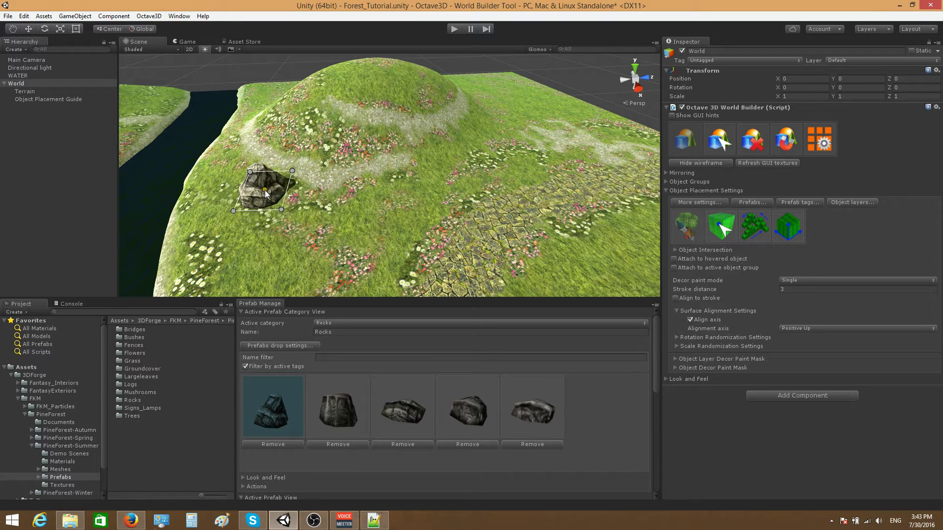
left_click(265, 193)
left_click(327, 216)
mouse_move(442, 192)
left_mouse_down()
mouse_move(579, 128)
mouse_move(527, 231)
mouse_move(367, 254)
mouse_move(428, 141)
mouse_move(506, 115)
mouse_move(539, 120)
left_mouse_up()
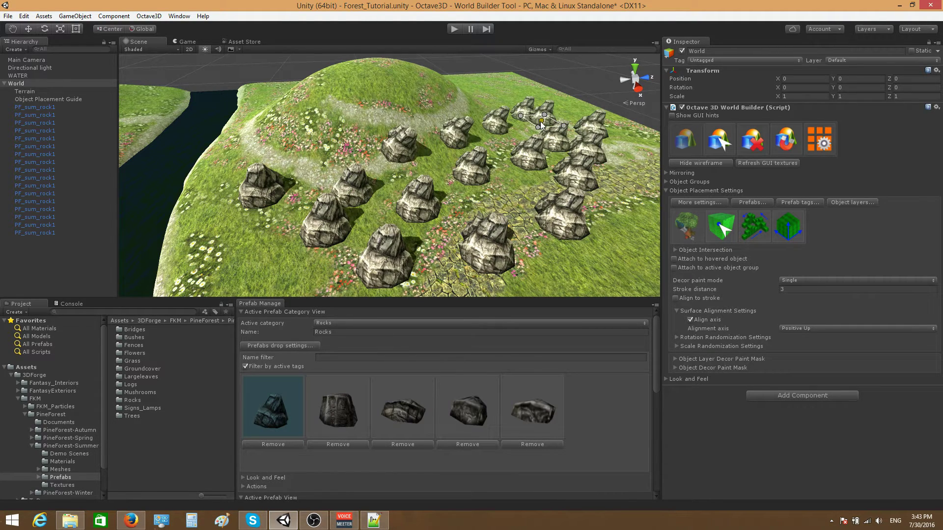
- Undo the painted rock stroke and the single rocks placed before it
key("ctrl+z")
key("ctrl+z")
key("ctrl+z")
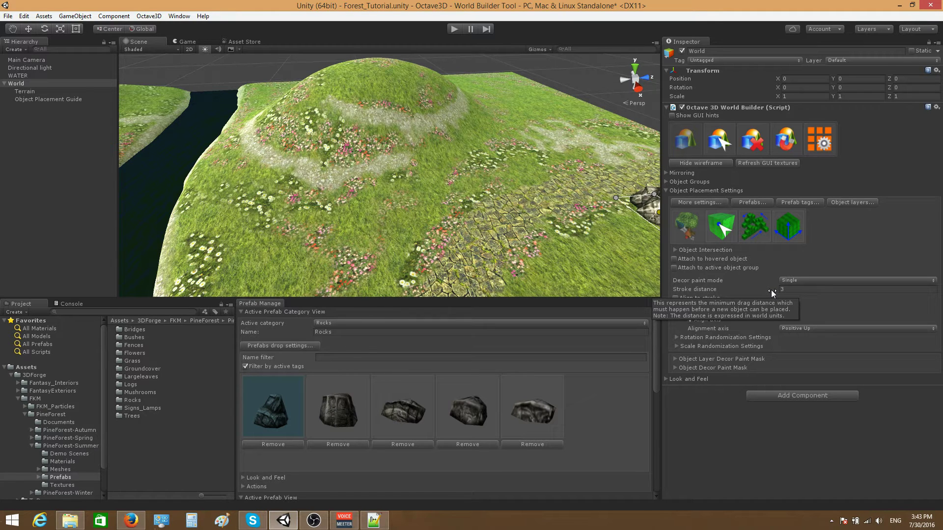
- Set the stroke distance to 1e-05 and paint a winding stroke of rocks from the hill across the stone path
left_click_drag(772, 290, 701, 290)
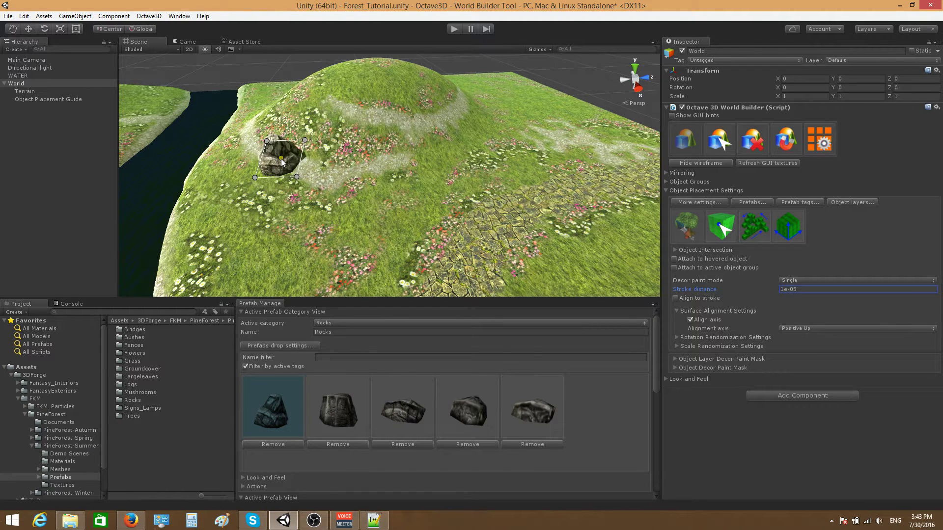
mouse_move(281, 158)
left_mouse_down()
mouse_move(307, 201)
mouse_move(486, 206)
mouse_move(541, 143)
mouse_move(555, 150)
left_mouse_up()
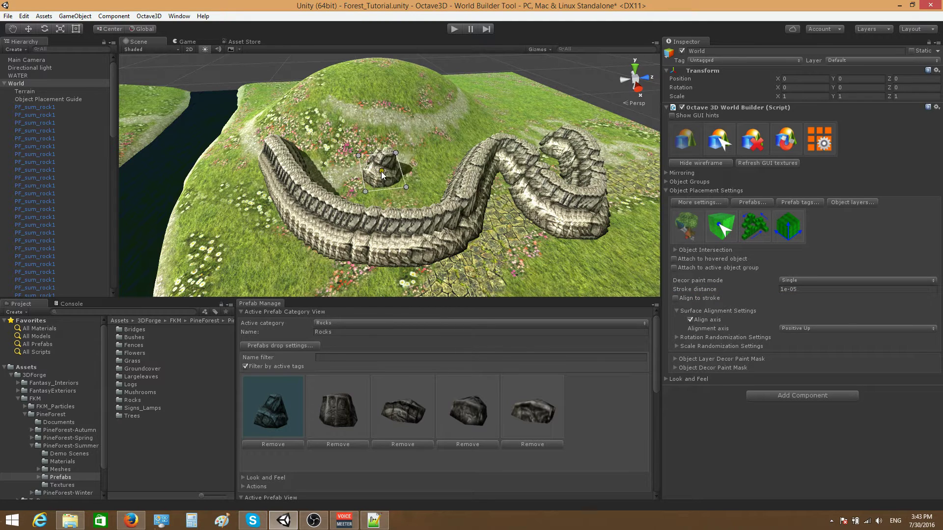
- Undo the dense rock stroke and set the stroke distance to 3
key("ctrl+z")
left_click(806, 291)
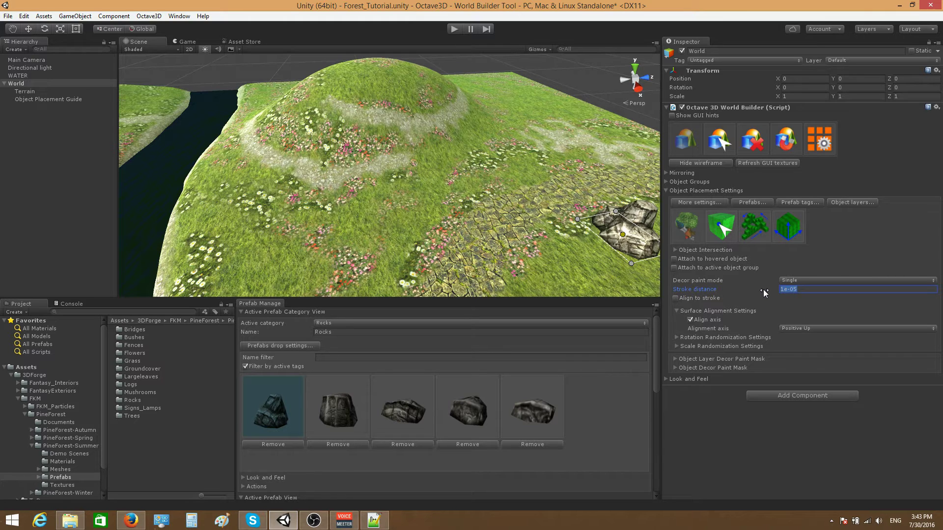
type("3")
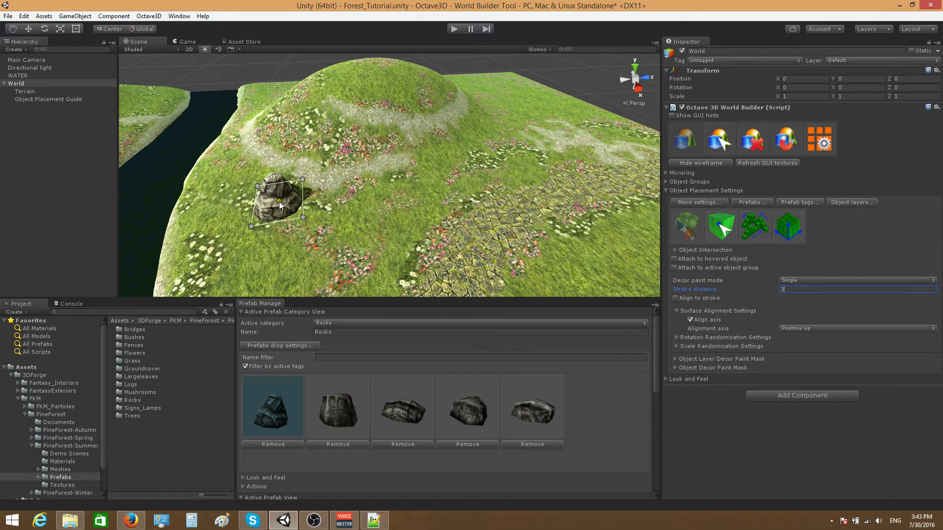
- Paint a zigzag stroke of rocks across the terrain with the current stroke distance, and undo it
mouse_move(259, 170)
left_mouse_down()
mouse_move(285, 216)
mouse_move(379, 197)
mouse_move(438, 161)
mouse_move(542, 142)
mouse_move(588, 194)
left_mouse_up()
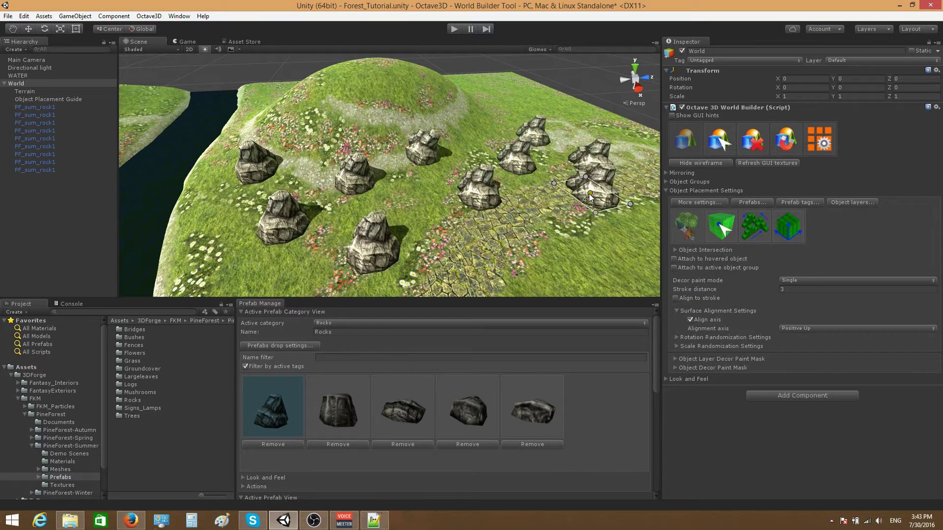
key("ctrl+z")
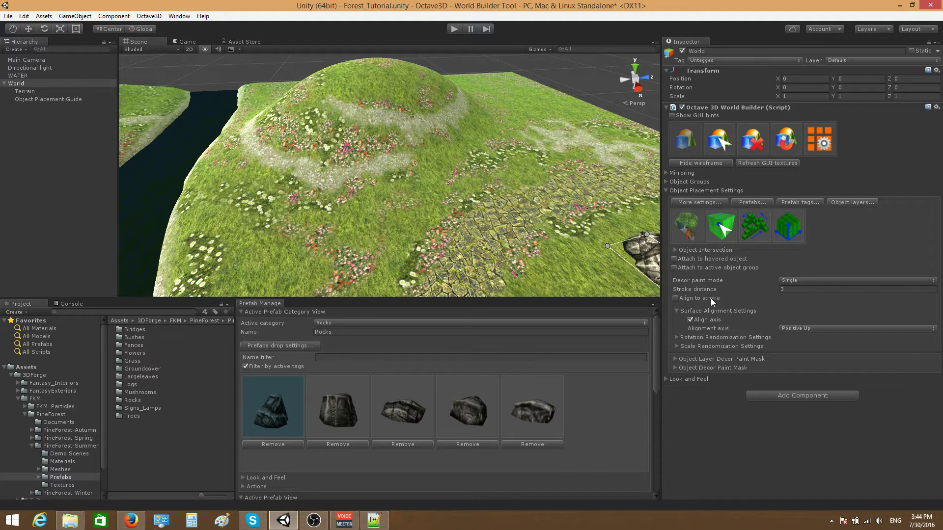
- Expand the rotation and scale randomization settings and enable Randomize rotation
mouse_move(690, 299)
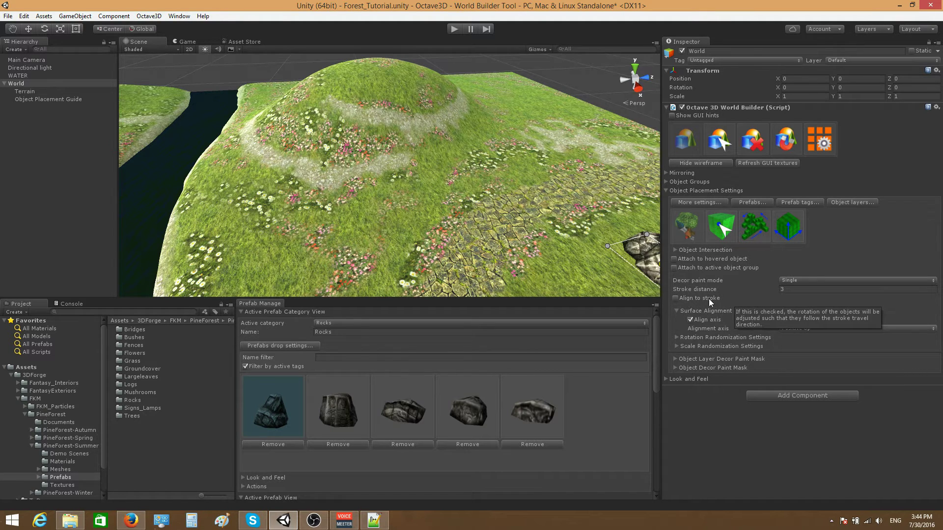
left_click(677, 337)
left_click(677, 355)
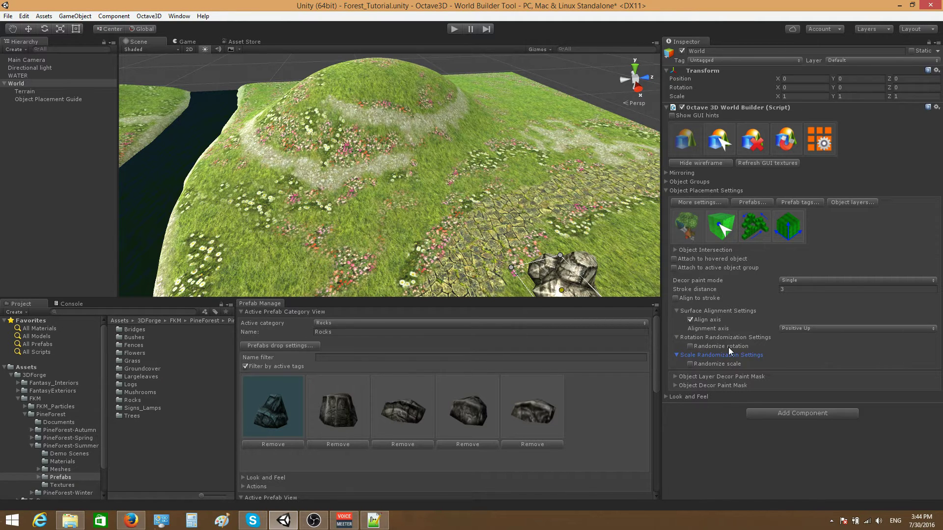
left_click(690, 347)
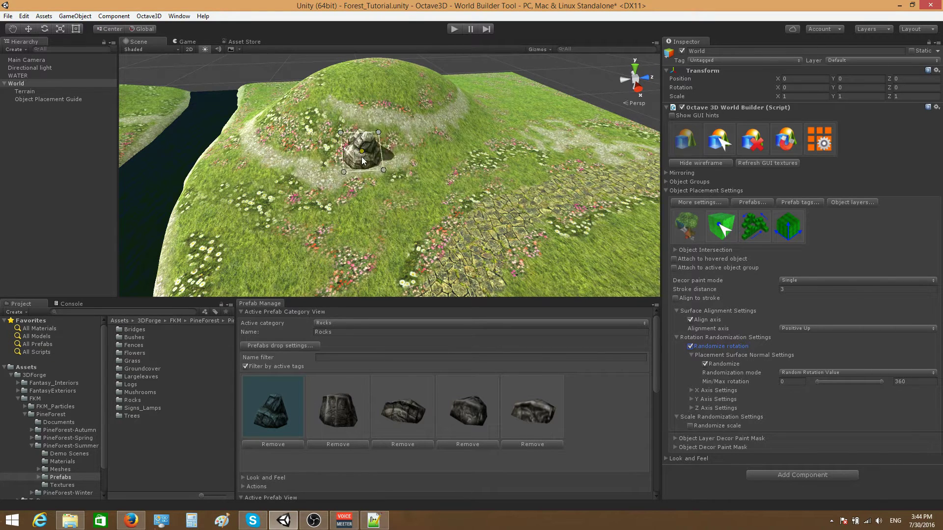
- Examine the X, Y and Z axis settings of the rotation randomization, and collapse them again
left_click(691, 409)
left_click(691, 399)
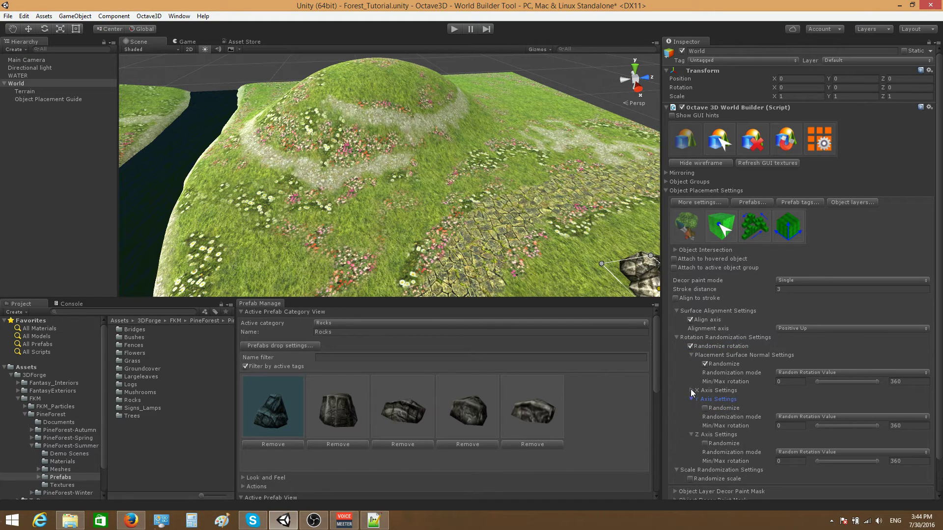
left_click(691, 391)
left_click(691, 460)
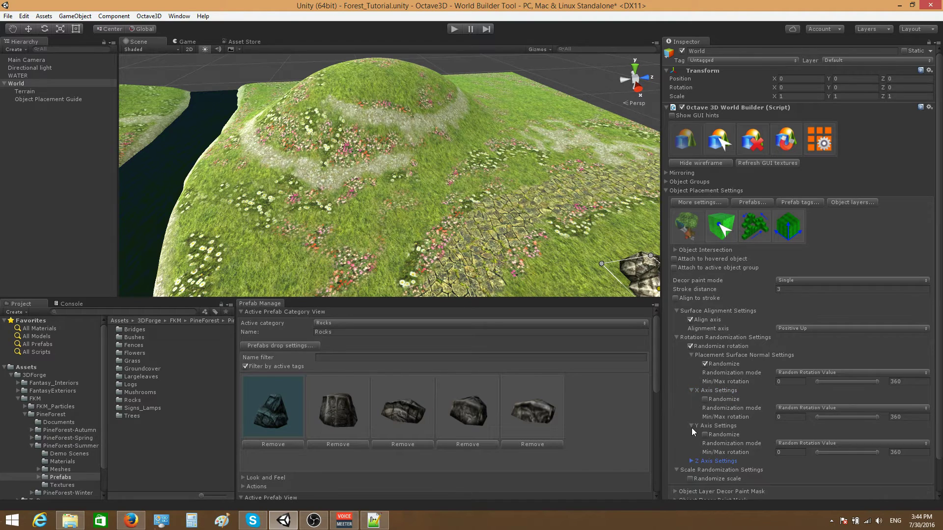
left_click(692, 426)
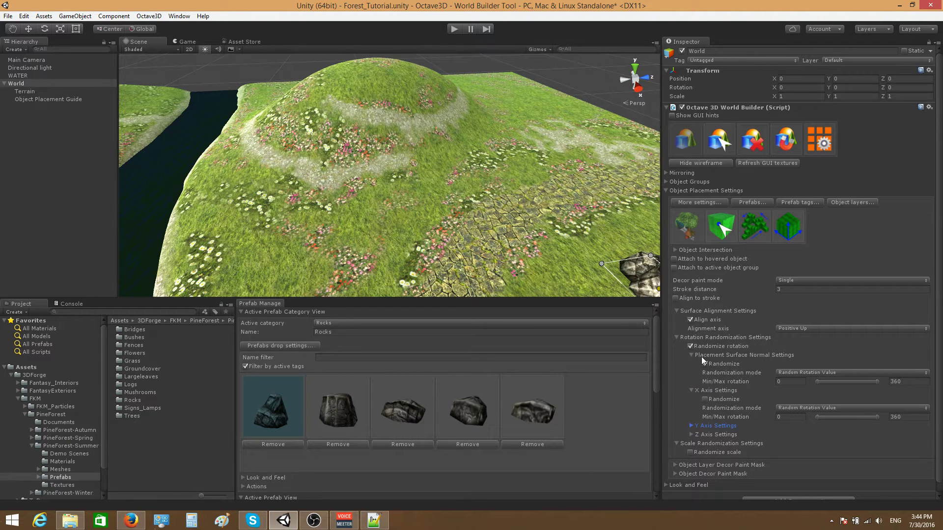
left_click(691, 391)
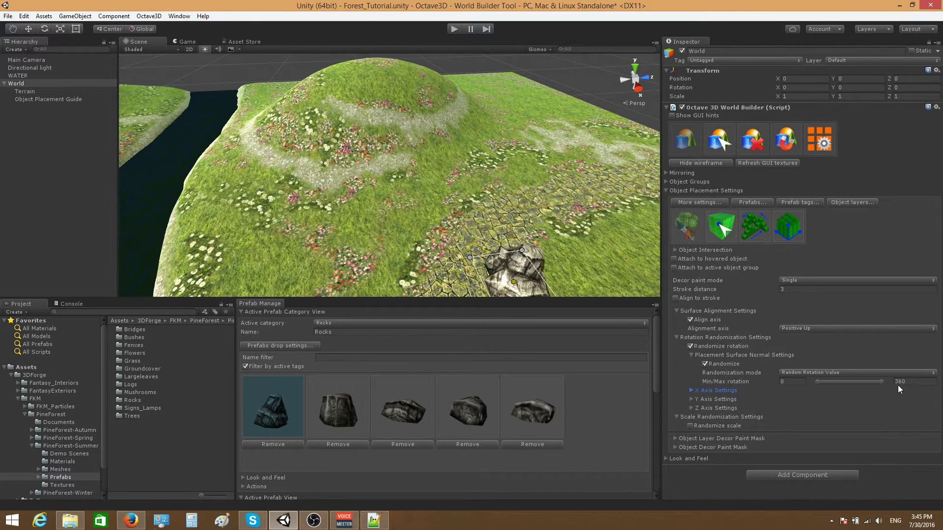
- Try Random Rotation Step as the surface normal's randomization mode, and switch it back to Random Rotation Value
left_click(804, 373)
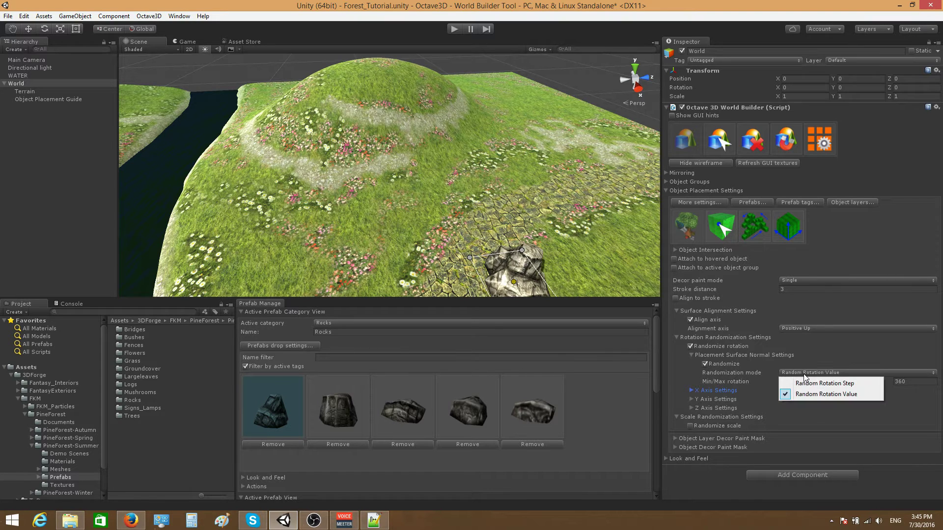
left_click(806, 384)
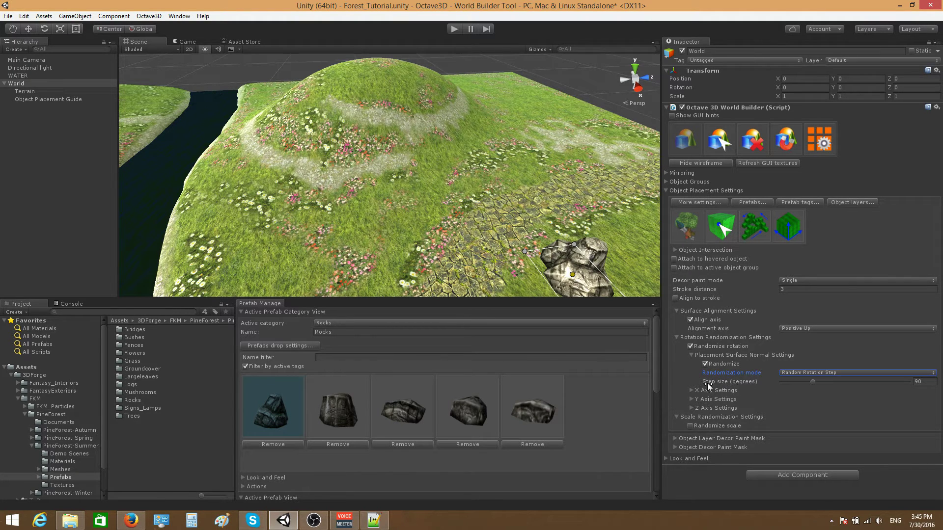
mouse_move(735, 386)
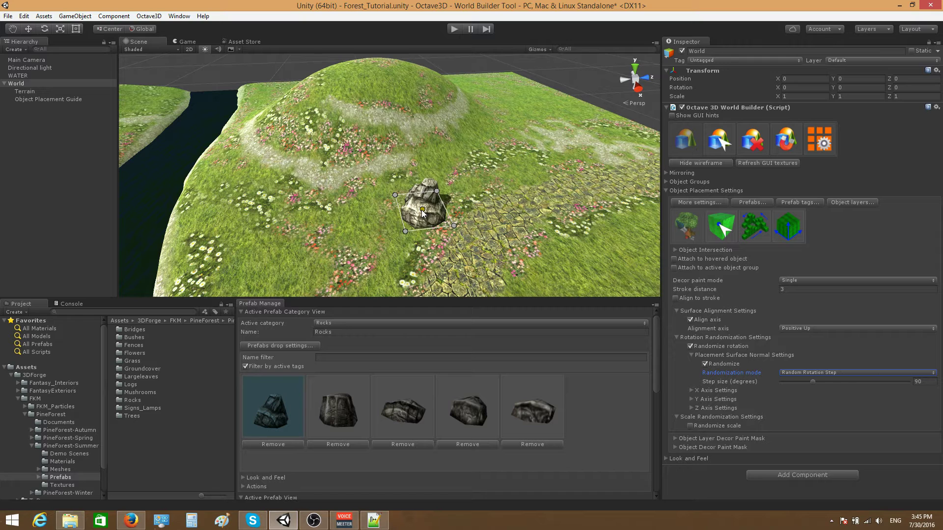
left_click(798, 373)
left_click(808, 393)
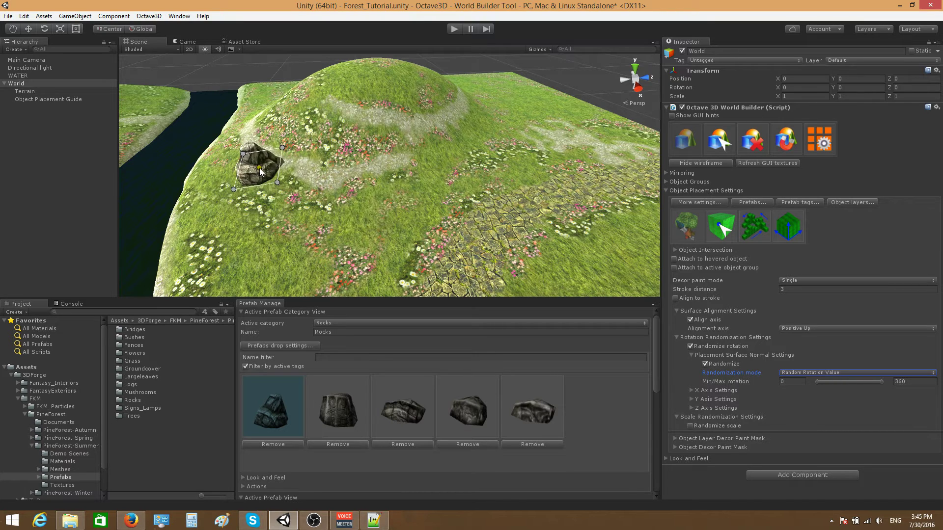
- Place six randomly rotated rocks in two rows between the hill and the stone path
left_click(260, 171)
left_click(265, 248)
left_click(354, 196)
left_click(394, 255)
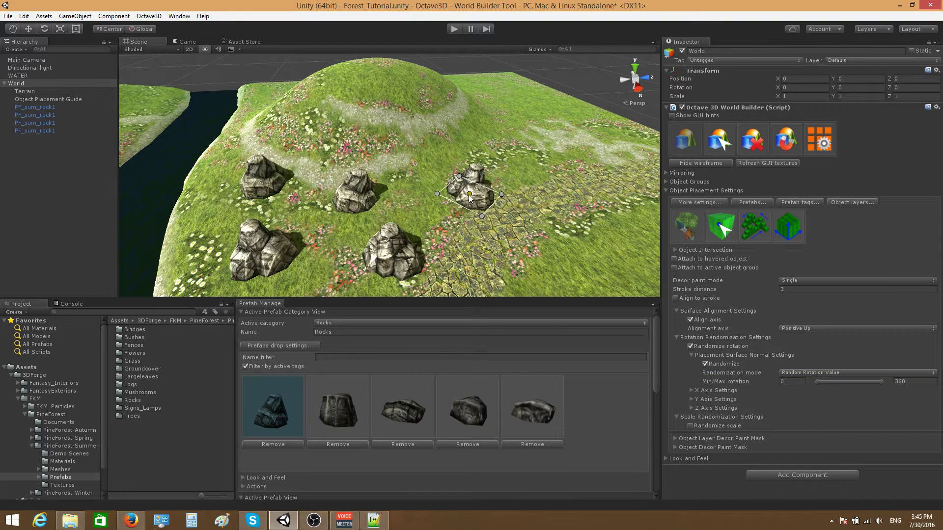
left_click(469, 194)
left_click(571, 164)
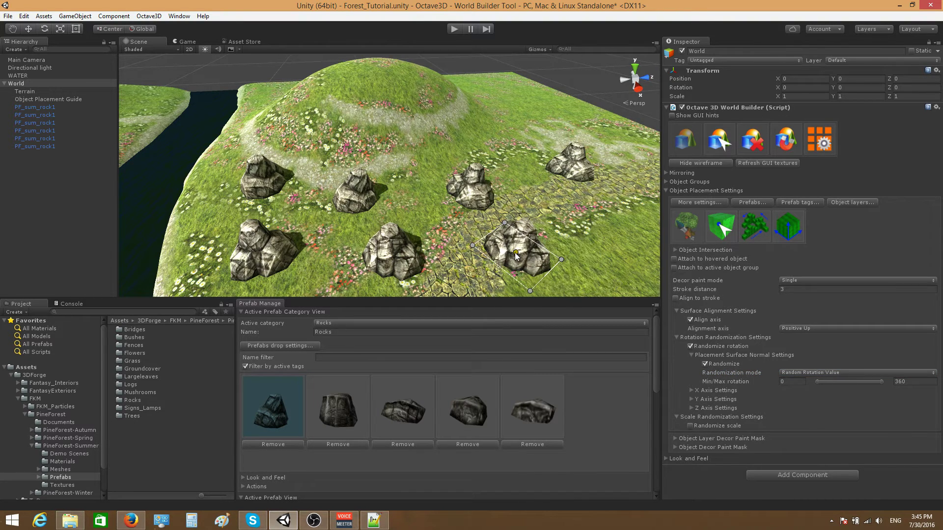
- Undo all six randomly rotated rock placements
key("ctrl+z")
key("ctrl+z")
key("ctrl+z")
key("ctrl+z")
key("ctrl+z")
key("ctrl+z")
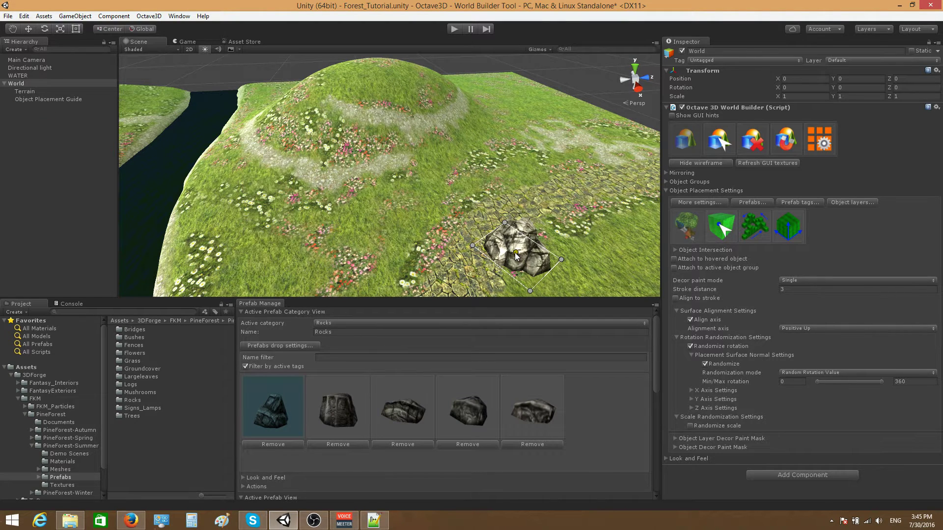
- Place twelve randomly rotated rocks in a loop below the hill and along the edge of the stone path
left_click(245, 177)
left_click(265, 222)
left_click(367, 246)
left_click(425, 195)
left_click(475, 164)
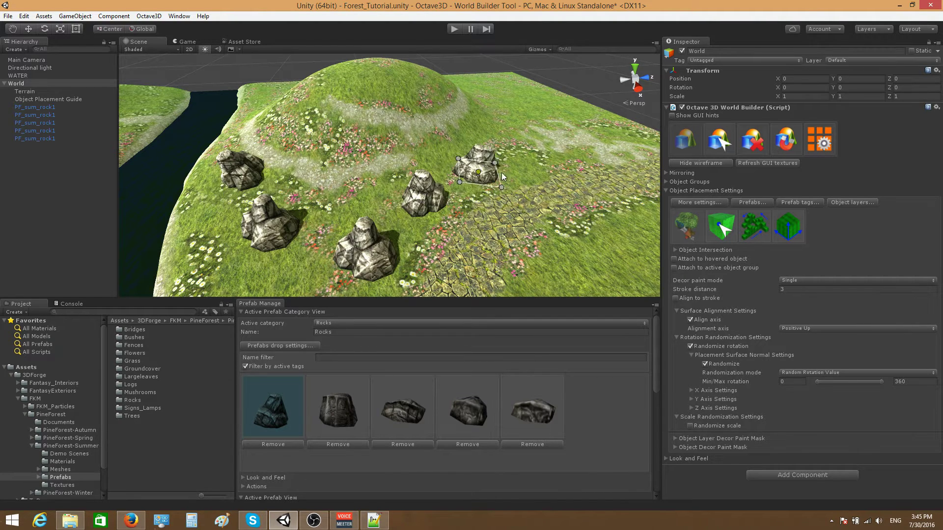
left_click(548, 166)
left_click(566, 138)
left_click(527, 125)
left_click(482, 131)
left_click(434, 137)
left_click(373, 154)
left_click(319, 203)
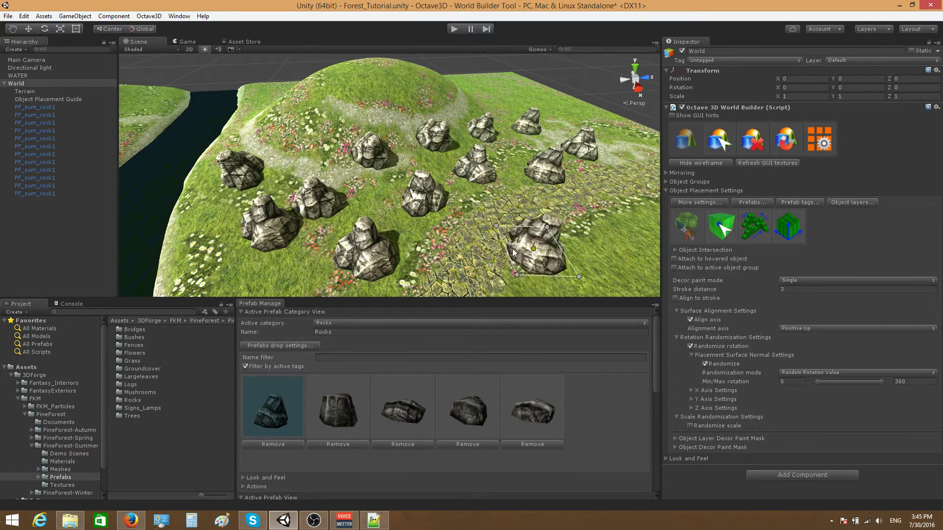
mouse_move(515, 249)
right_mouse_down()
mouse_move(525, 248)
mouse_move(498, 243)
right_mouse_up()
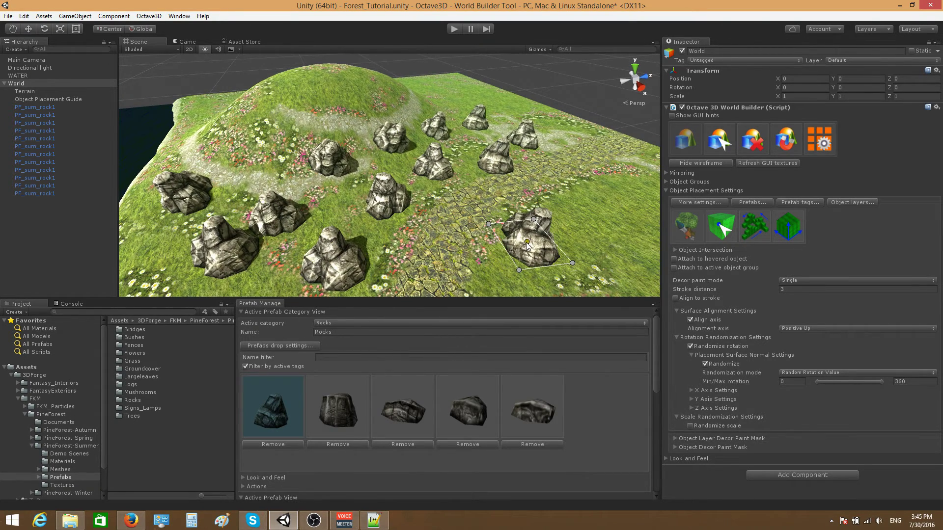
- Undo all twelve rock placements and enable scale randomization for decor painting
key("ctrl+z")
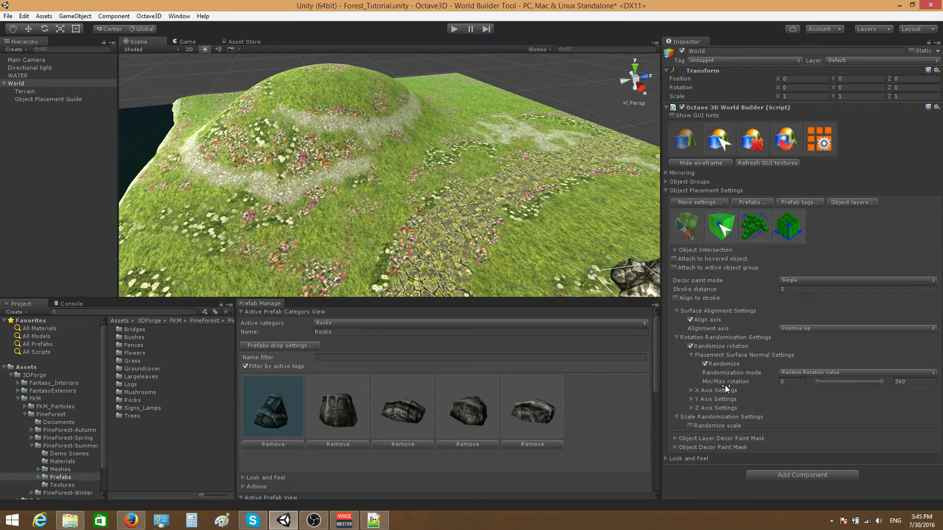
left_click(691, 427)
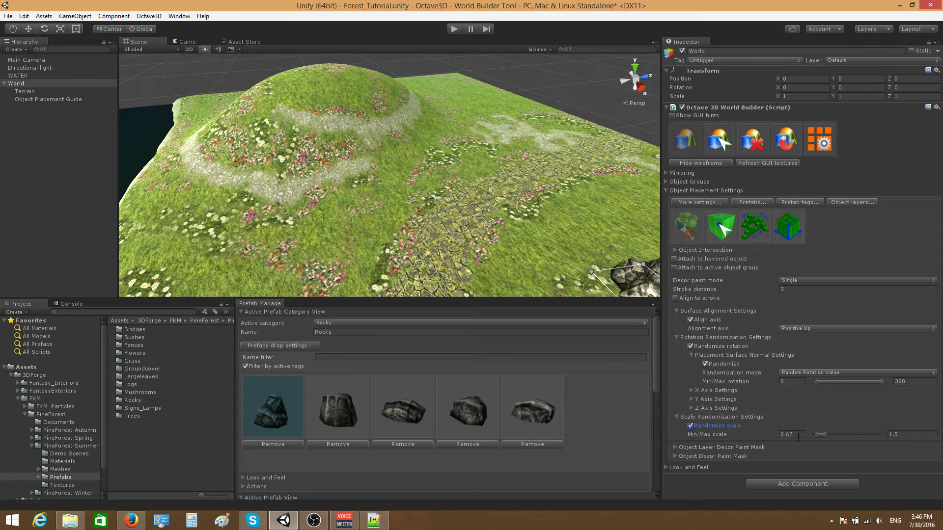
- Place thirteen rocks with random rotation and scale below the hill and on both sides of the stone path
left_click(204, 201)
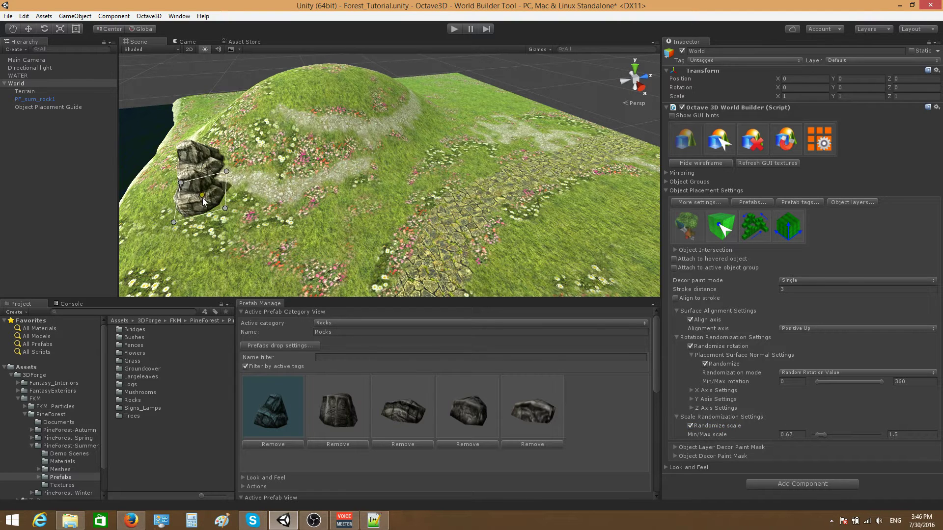
left_click(215, 230)
left_click(297, 186)
left_click(277, 253)
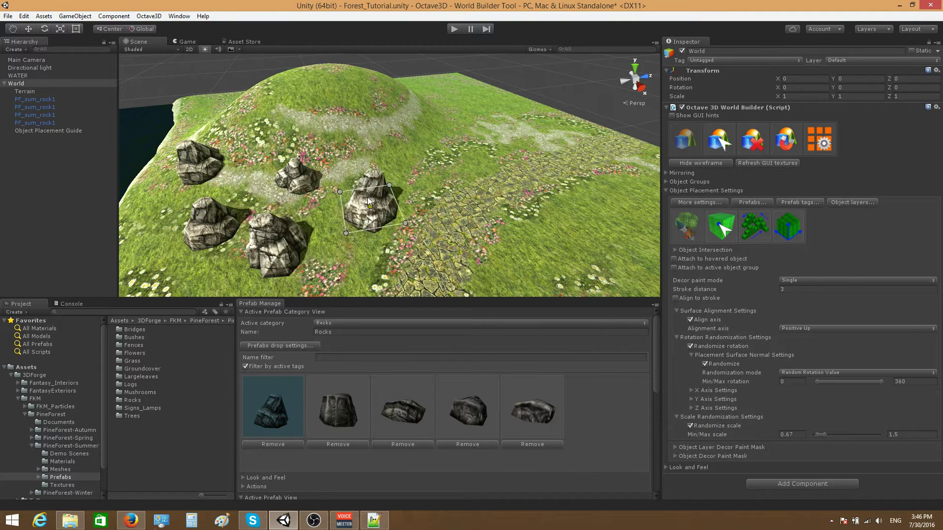
mouse_move(367, 197)
left_mouse_down()
mouse_move(579, 142)
mouse_move(479, 231)
mouse_move(350, 238)
left_mouse_up()
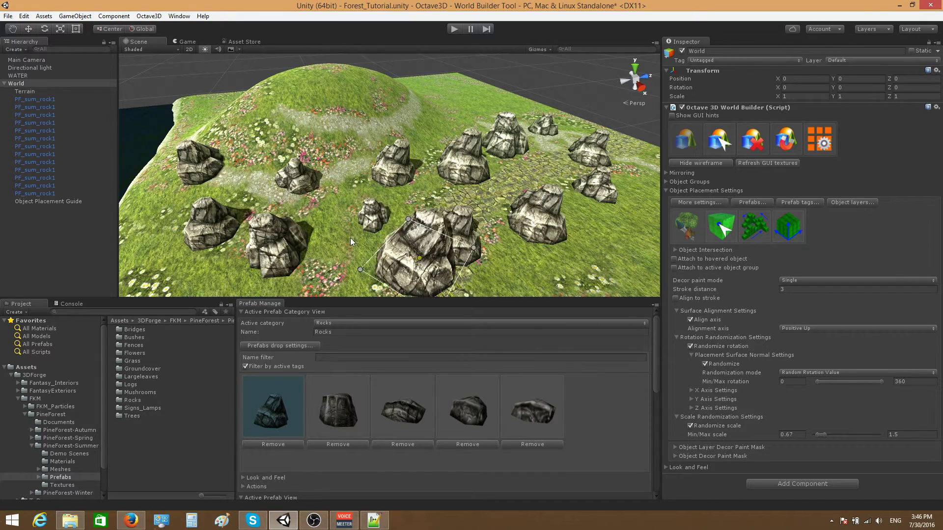
scroll(349, 238, "down", 5)
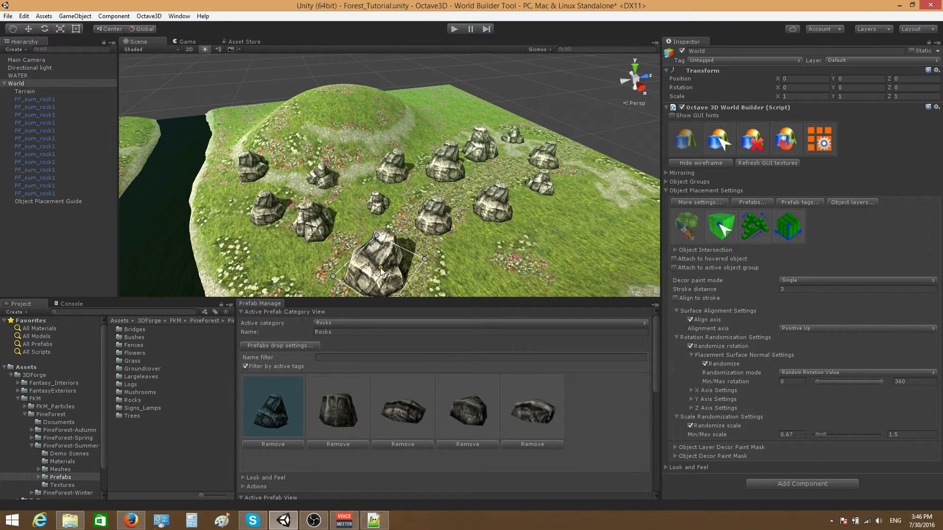
- Undo the thirteen rock placements, then disable rotation and scale randomization and collapse both settings groups
key("ctrl+z")
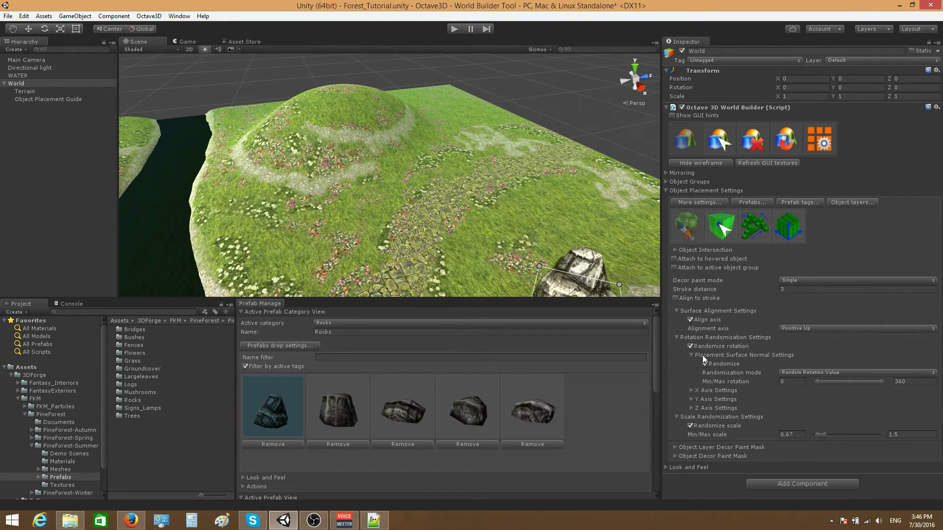
left_click(690, 346)
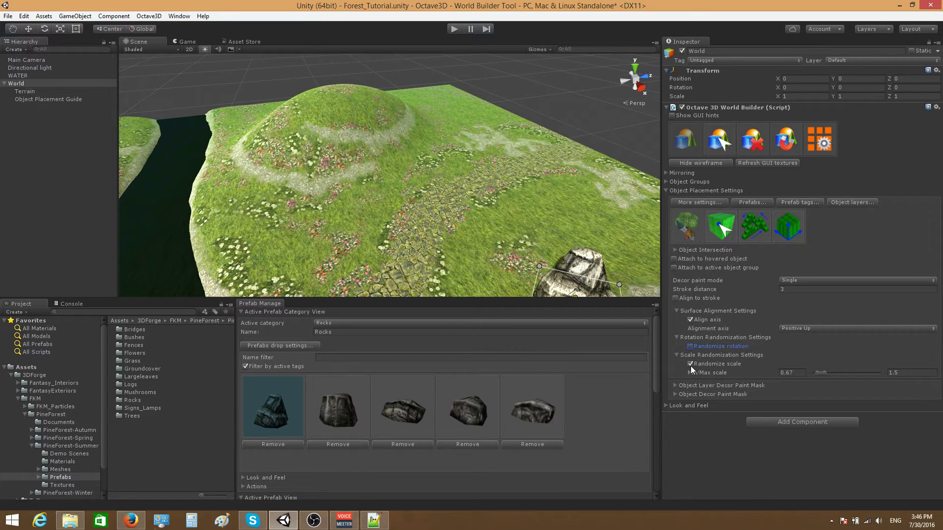
left_click(691, 365)
left_click(676, 355)
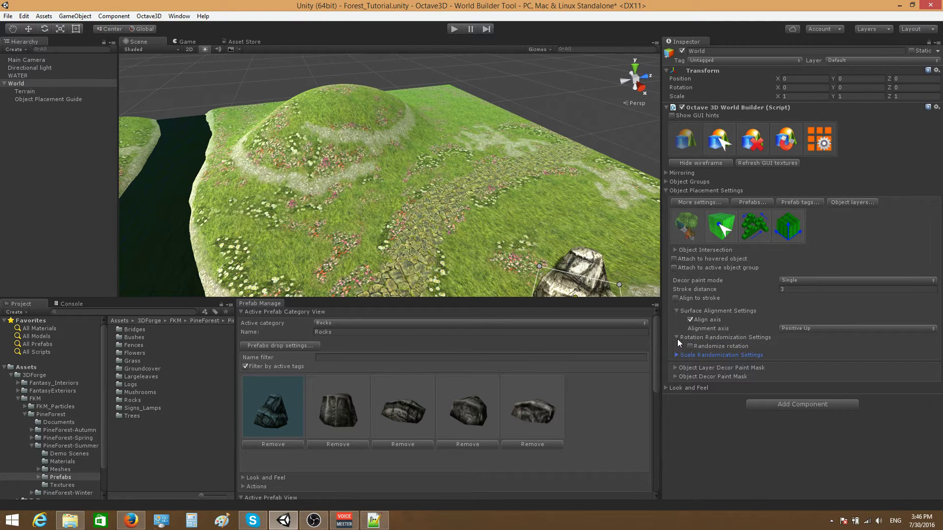
left_click(678, 337)
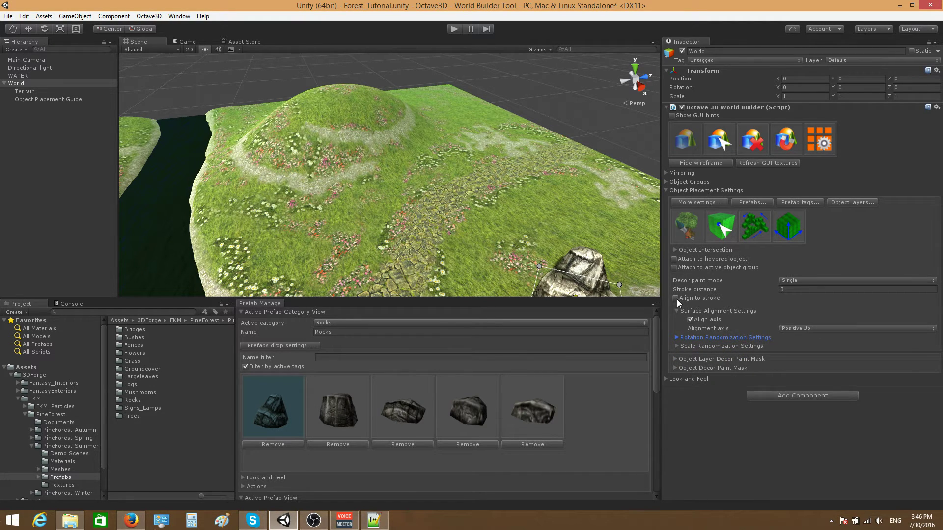
- Place two large and two smaller rocks around the hill slope, adjusting the rock's rotation and scale manually between placements
mouse_move(714, 300)
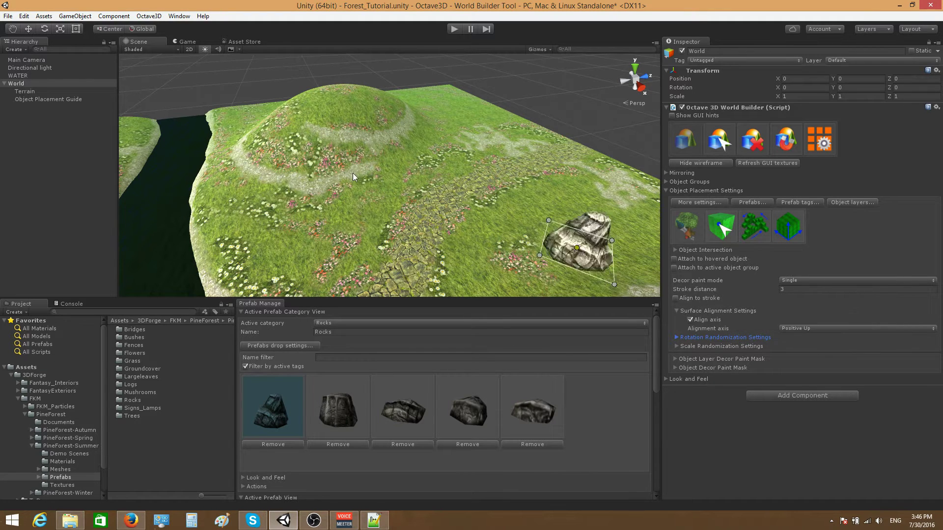
scroll(365, 192, "up", 1)
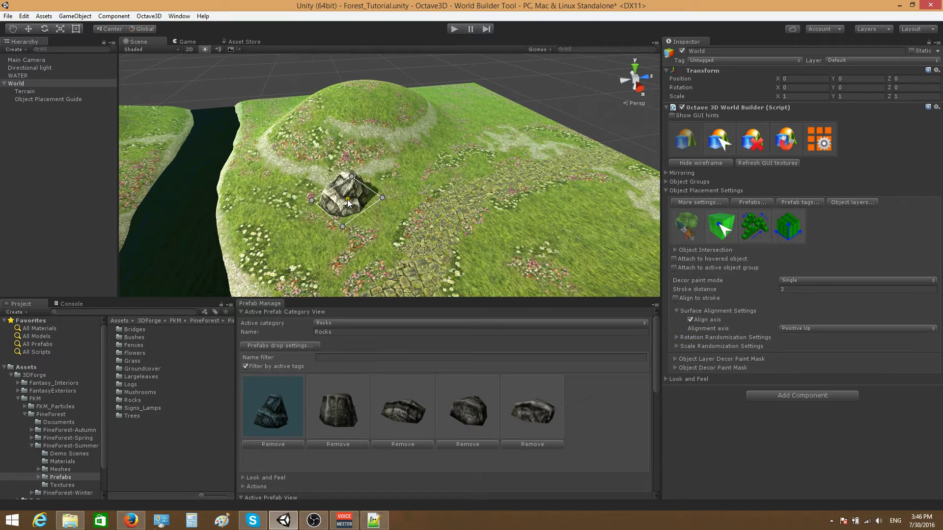
left_click_drag(356, 200, 383, 188, "alt")
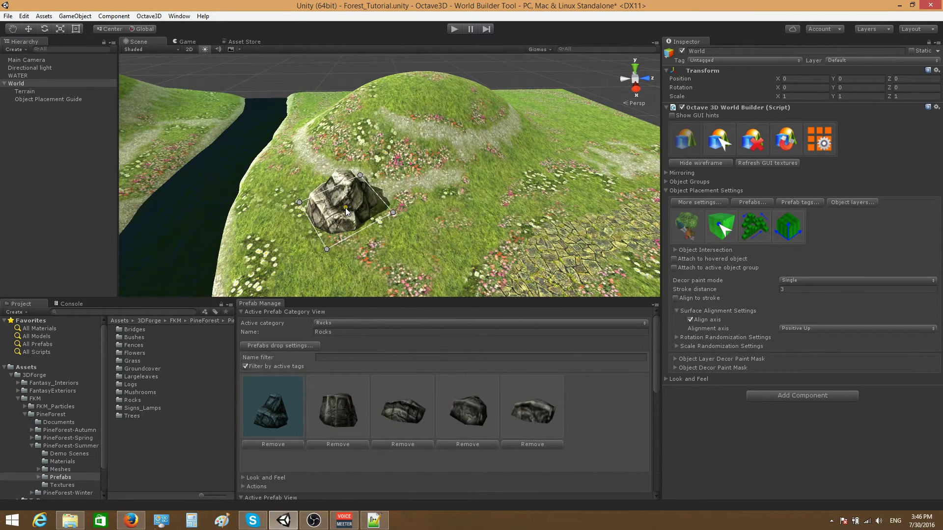
scroll(346, 208, "up", 5, "shift")
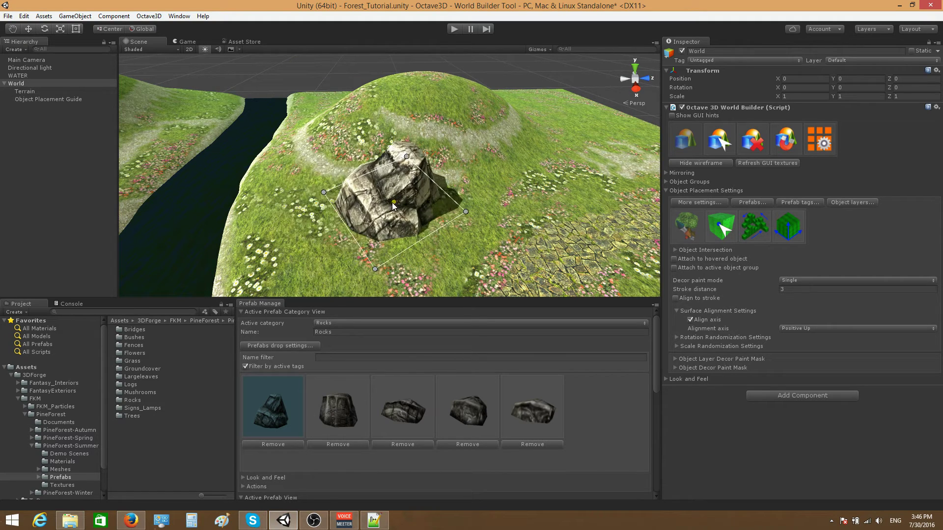
left_click(344, 209)
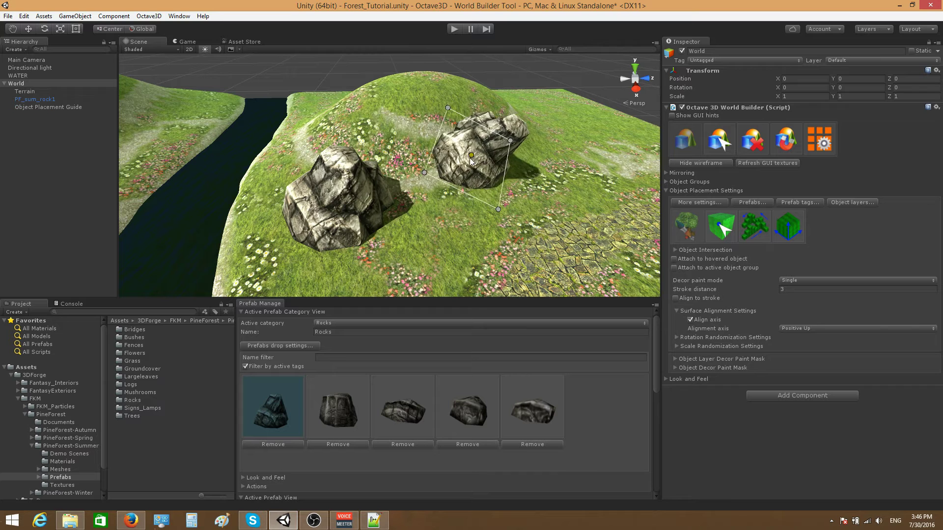
scroll(457, 158, "down", 4, "shift")
left_click(367, 132)
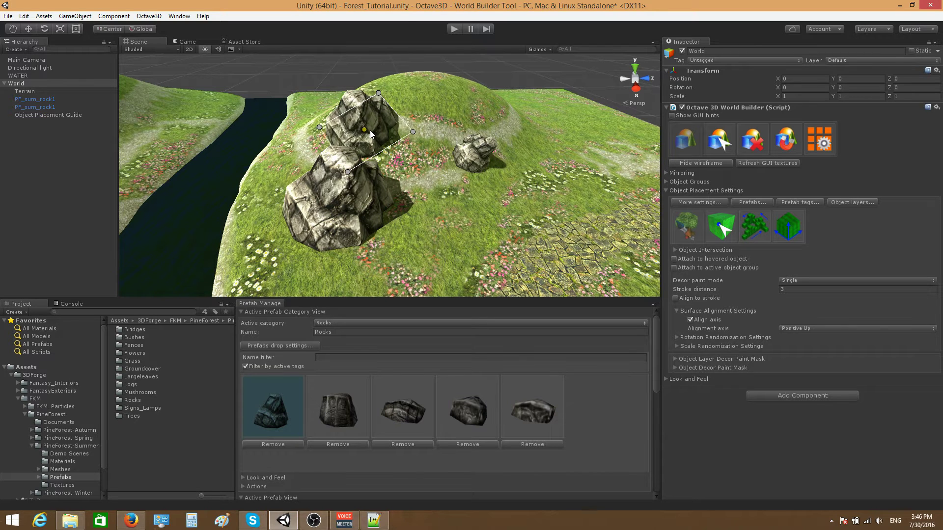
left_click(466, 222)
scroll(443, 216, "down", 2)
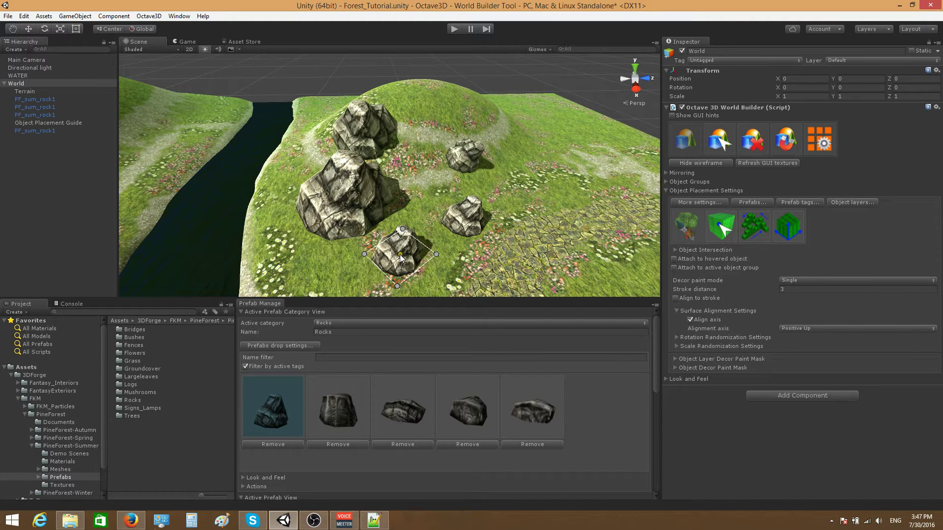
- Try scaling the rock placement guide up and down repeatedly over the terrain near the stone path
scroll(502, 231, "down", 2)
key("ctrl")
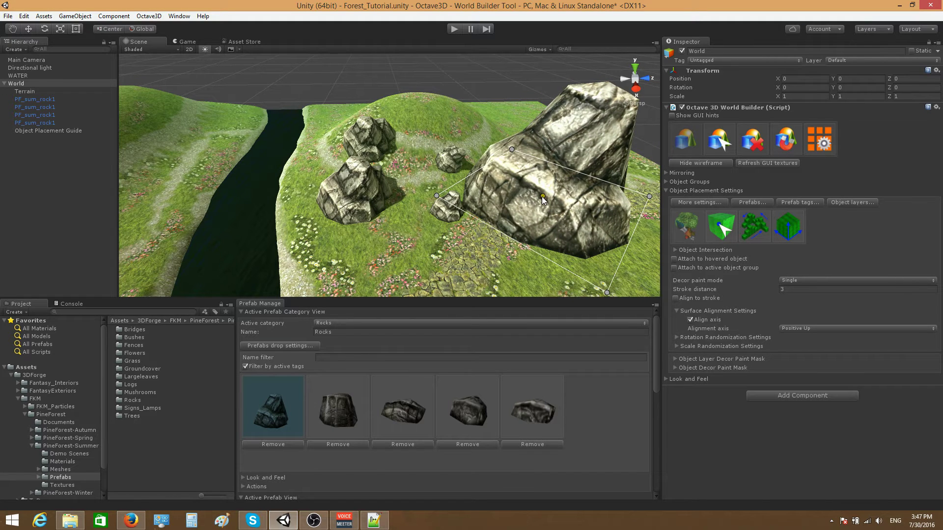
scroll(544, 197, "down", 5, "ctrl")
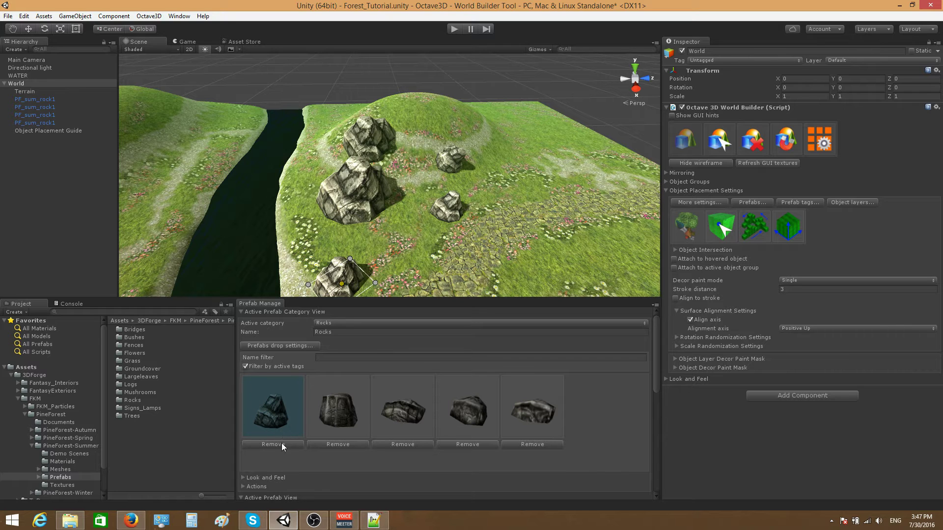
left_click_drag(375, 261, 412, 229, "alt")
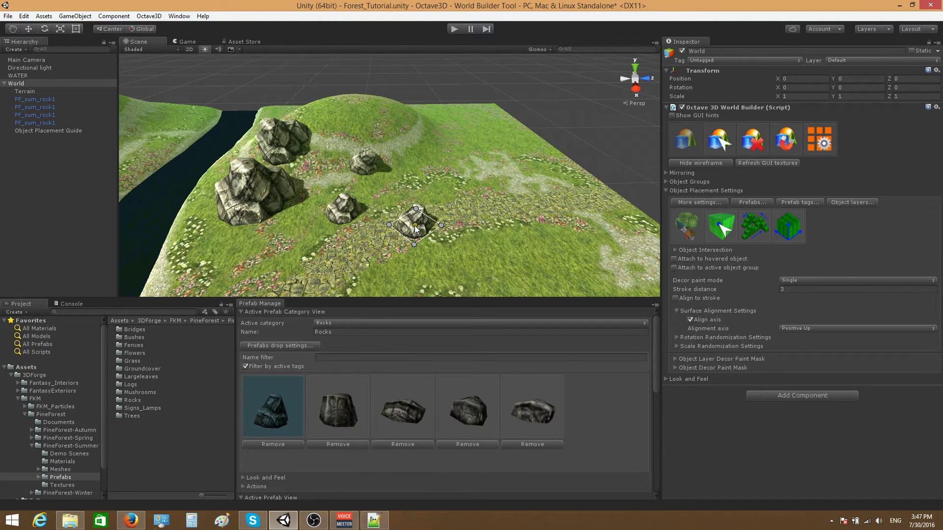
scroll(415, 229, "up", 5, "ctrl")
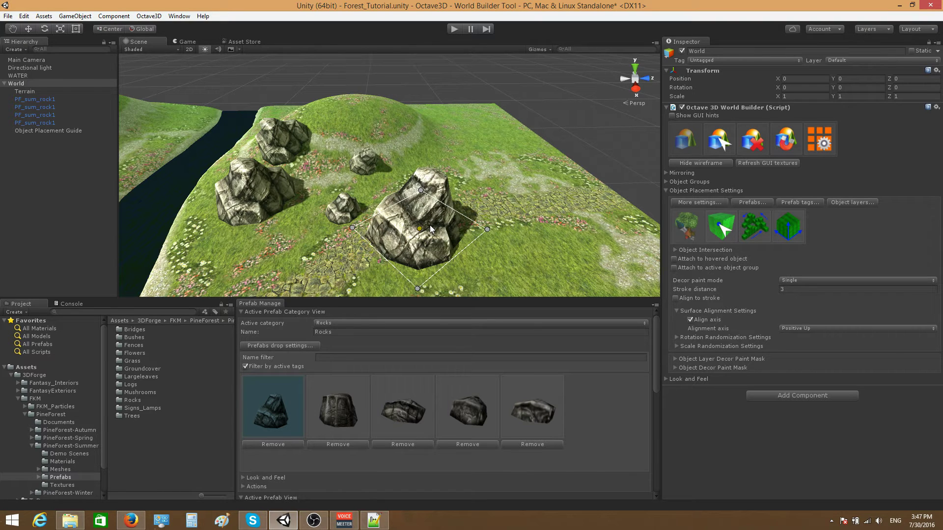
scroll(430, 225, "down", 5, "ctrl")
key("ctrl")
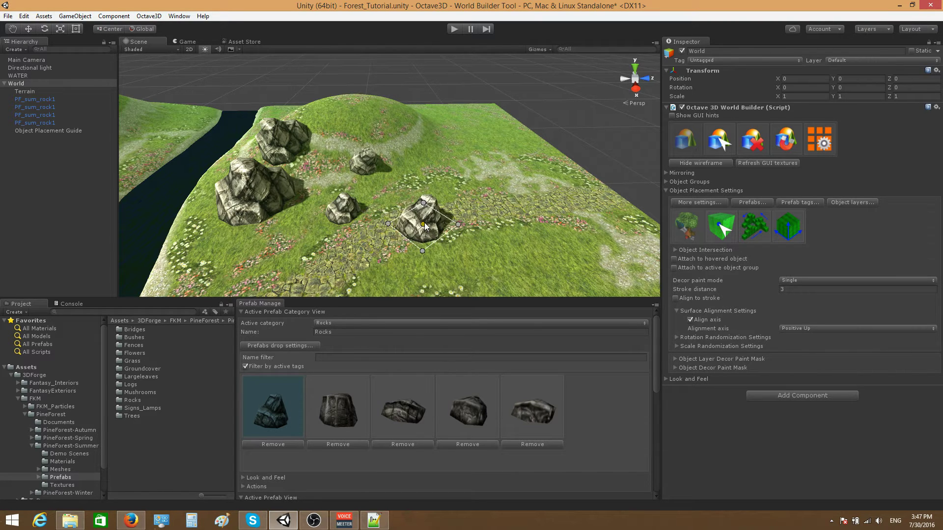
key("ctrl")
scroll(424, 210, "up", 5, "ctrl")
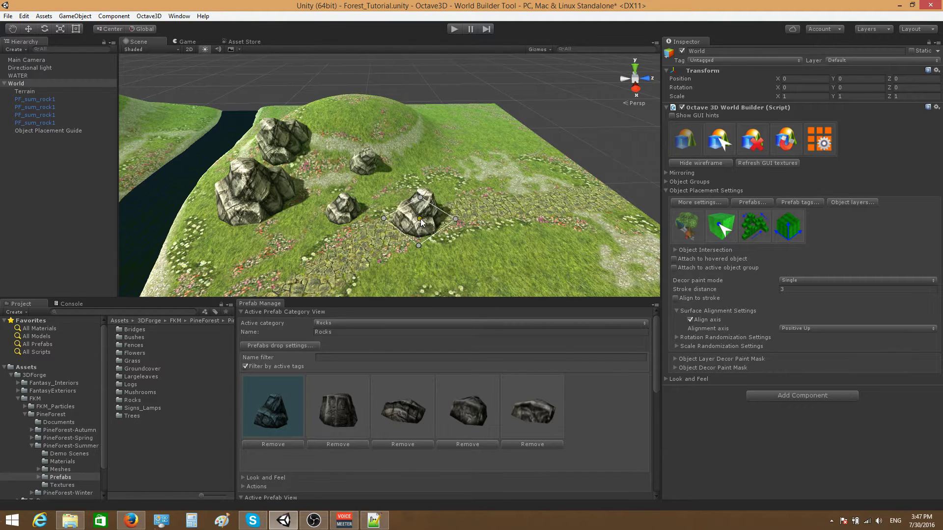
scroll(426, 219, "up", 5, "ctrl")
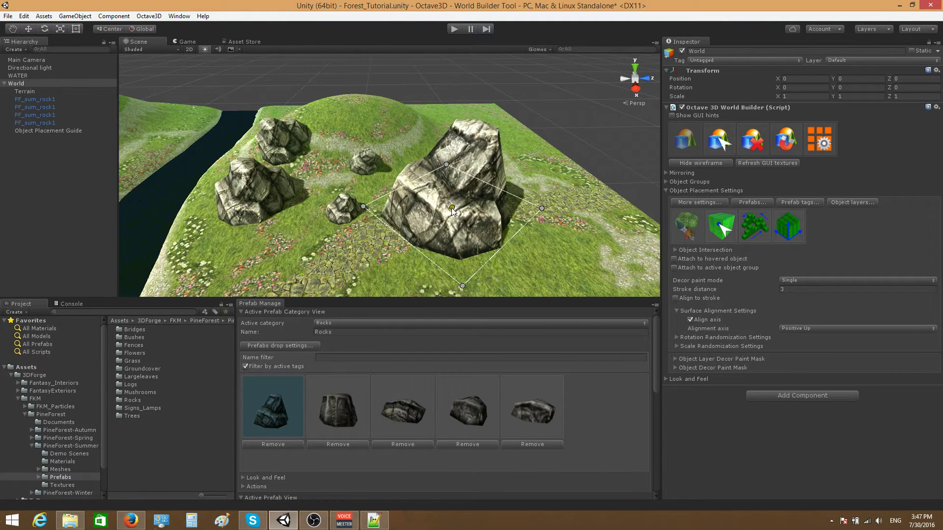
scroll(451, 208, "down", 5, "ctrl")
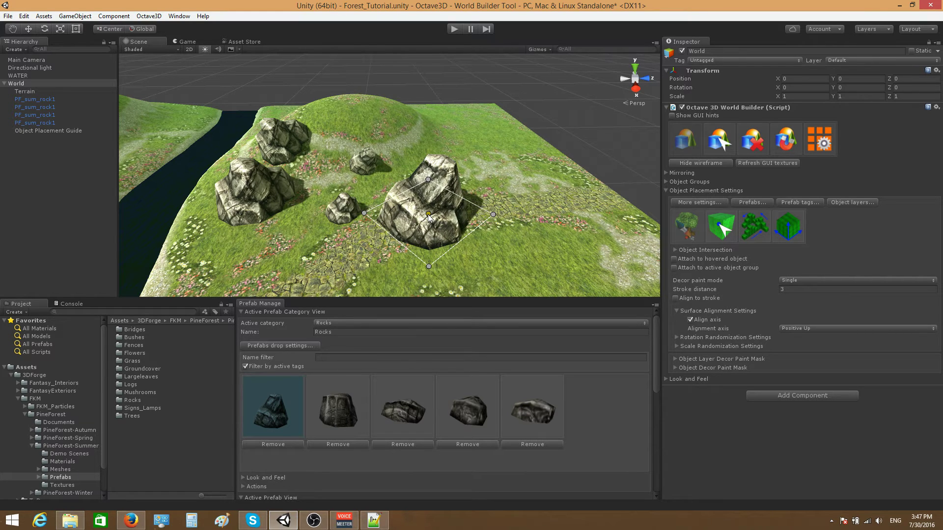
scroll(428, 217, "down", 5, "ctrl")
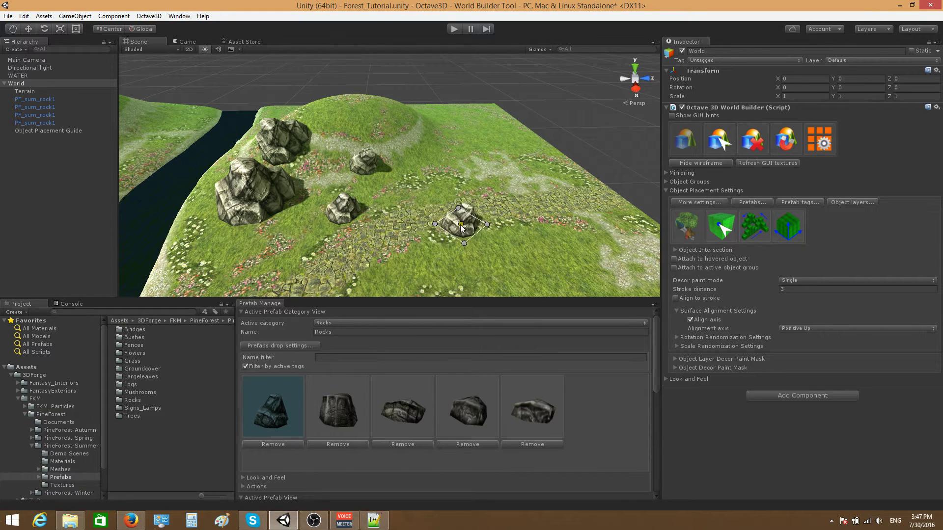
- Select the four placed rocks around the hill and delete them
left_click_drag(460, 221, 496, 211, "alt")
key("h")
left_click_drag(281, 164, 408, 229)
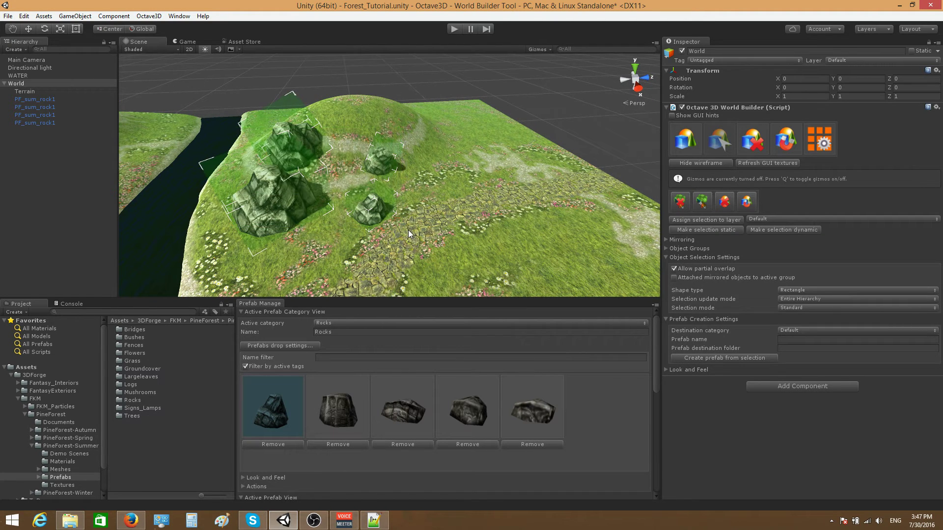
key("Delete")
- Return to object placement mode and choose the multi-rail fence section from the Fences prefab category
left_click(683, 142)
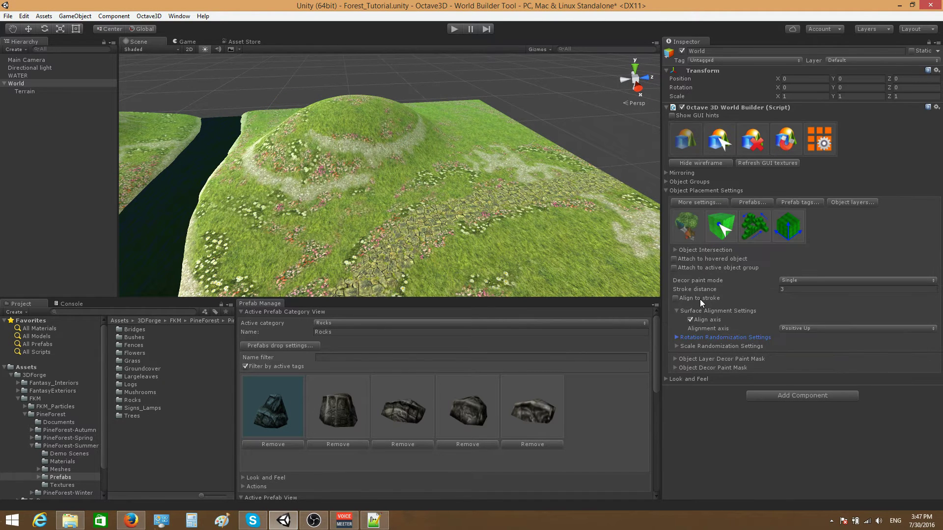
left_click(370, 322)
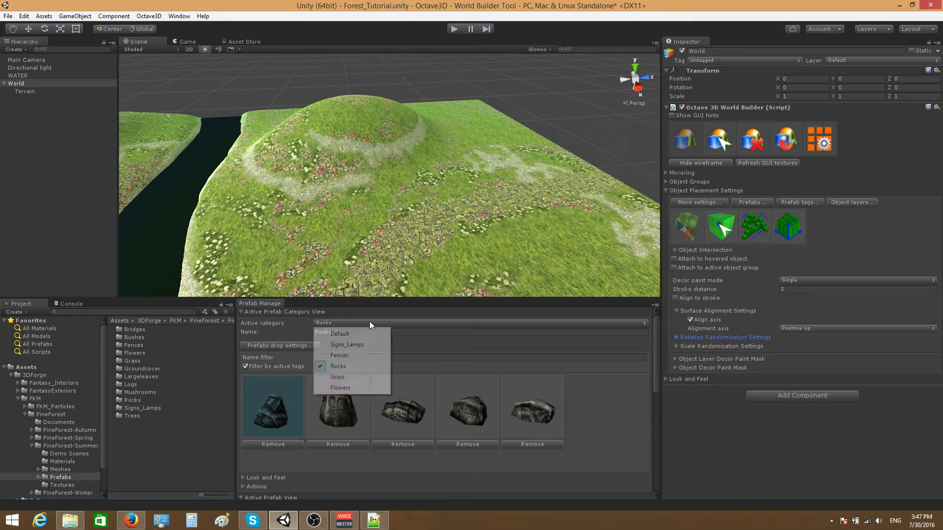
left_click(346, 355)
scroll(324, 420, "down", 2)
left_click(360, 422)
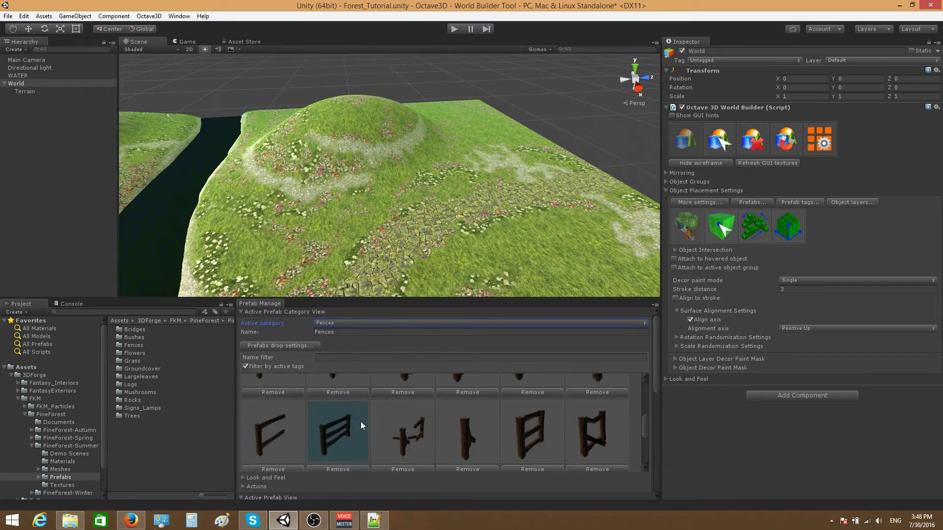
- Place three fence sections end to end along the hill-side edge of the stone path, following its curve
scroll(433, 235, "up", 5)
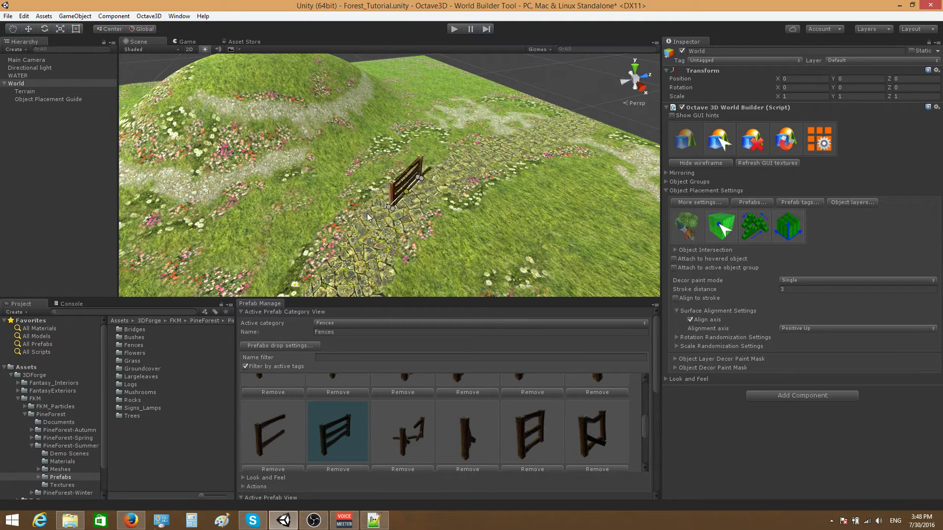
left_click_drag(401, 217, 315, 229, "alt")
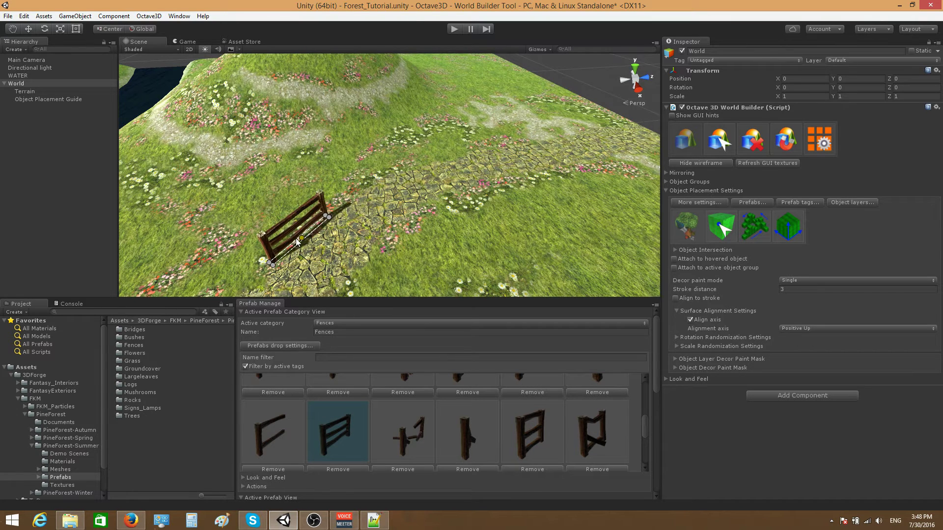
left_click(300, 240)
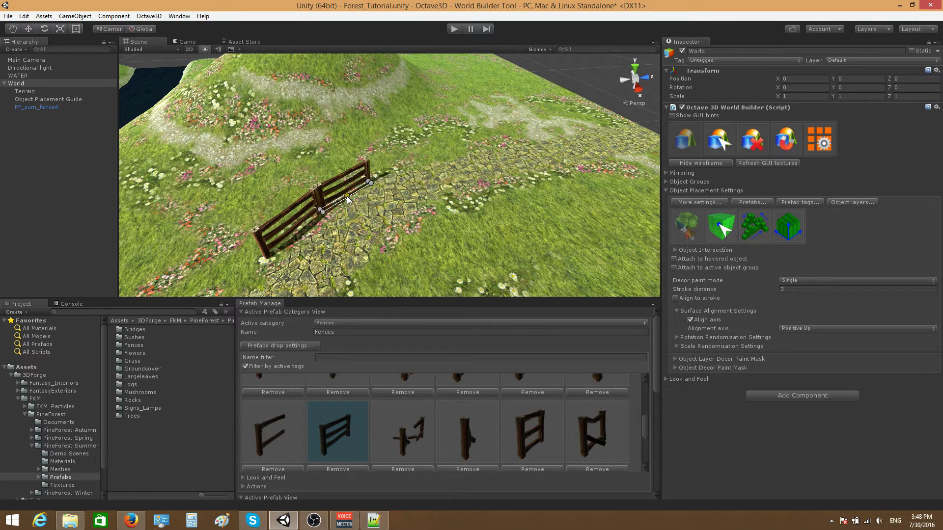
left_click(344, 196)
left_click(395, 178)
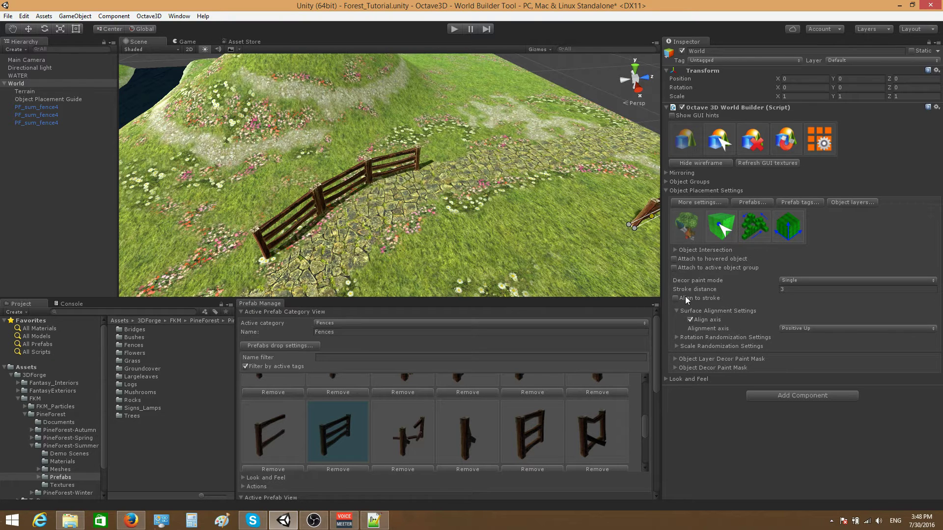
- Select the three fence sections beside the stone path and delete them
left_click(720, 140)
left_click_drag(248, 152, 417, 237)
key("Delete")
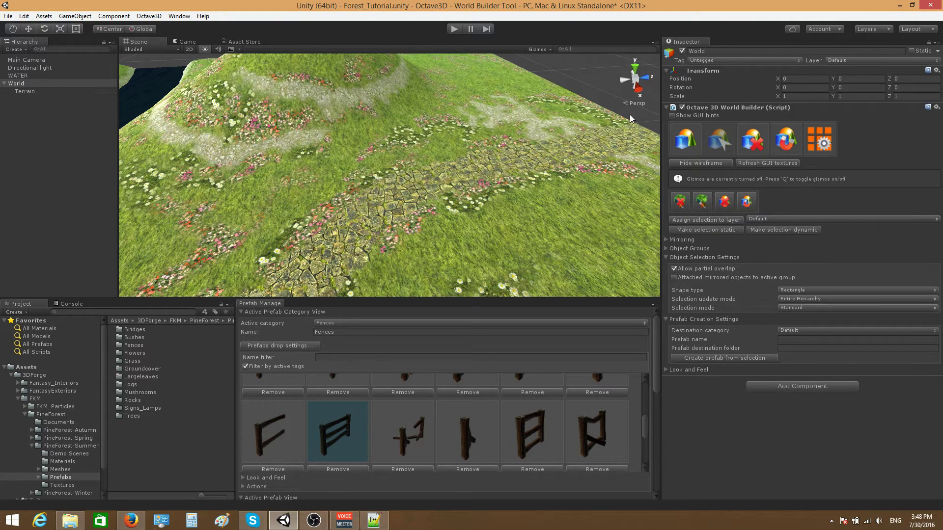
- In object placement mode, enable alignment to the stroke and paint a row of multi-rail fences along the hill-side edge of the stone path
left_click(694, 147)
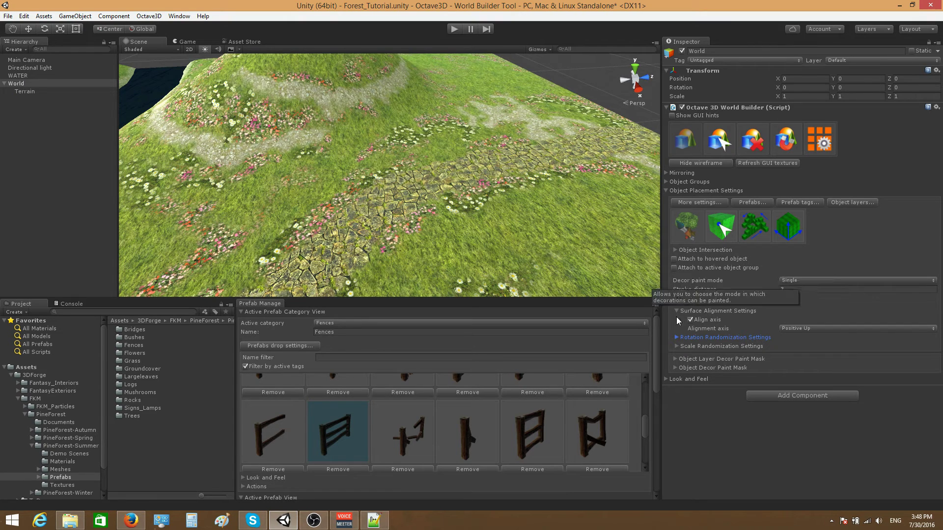
left_click(676, 298)
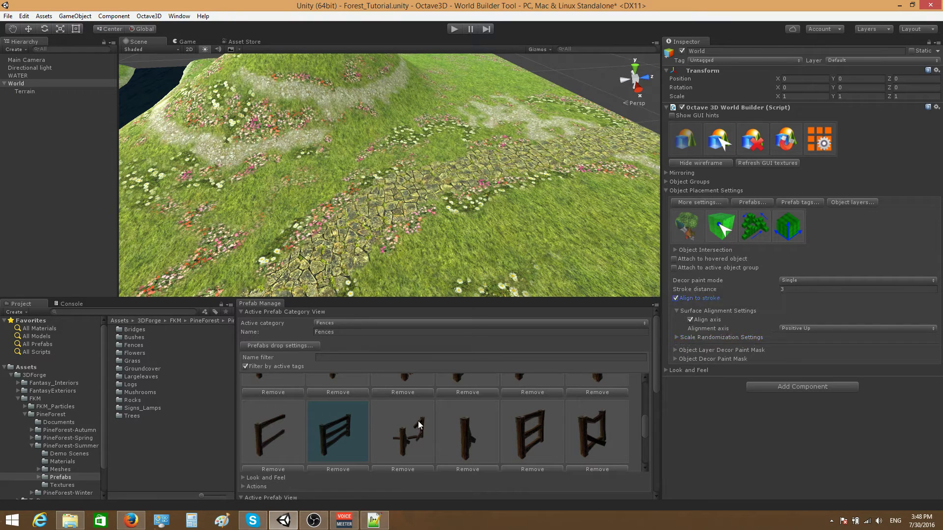
left_click(352, 431)
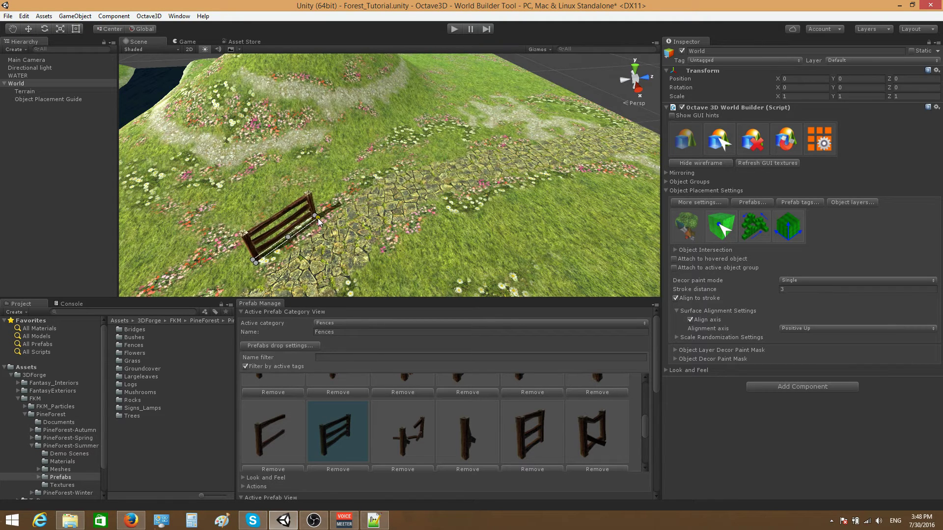
mouse_move(318, 222)
left_mouse_down()
mouse_move(408, 177)
mouse_move(541, 148)
mouse_move(633, 109)
left_mouse_up()
- Rotate the fence guide to match the path and paint a second row of fences along the path's opposite edge
mouse_move(471, 255)
left_mouse_down("alt")
mouse_move(492, 252)
mouse_move(496, 172)
left_mouse_up("alt")
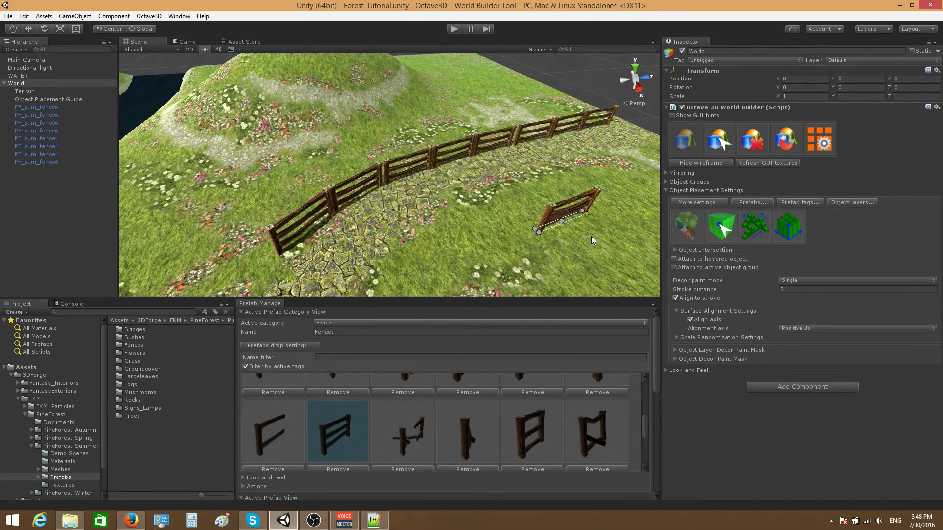
left_click_drag(545, 246, 536, 257, "alt")
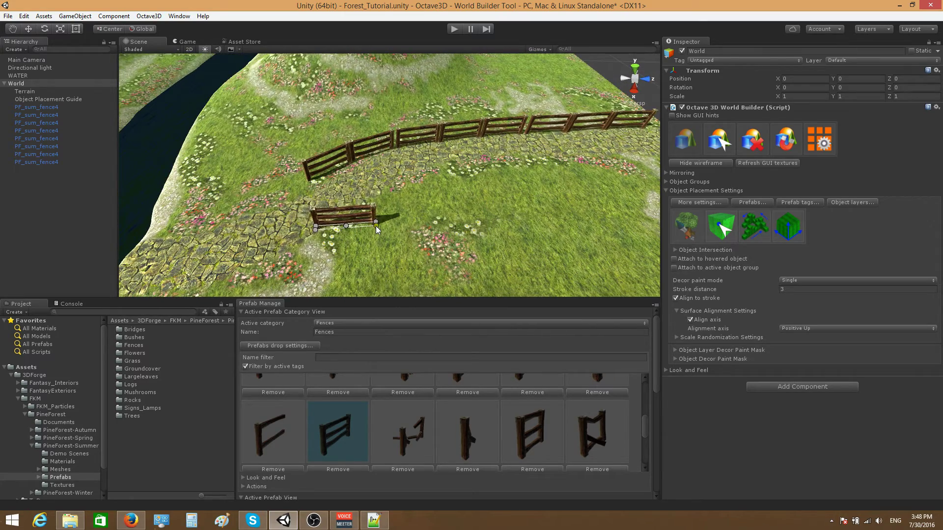
key("shift")
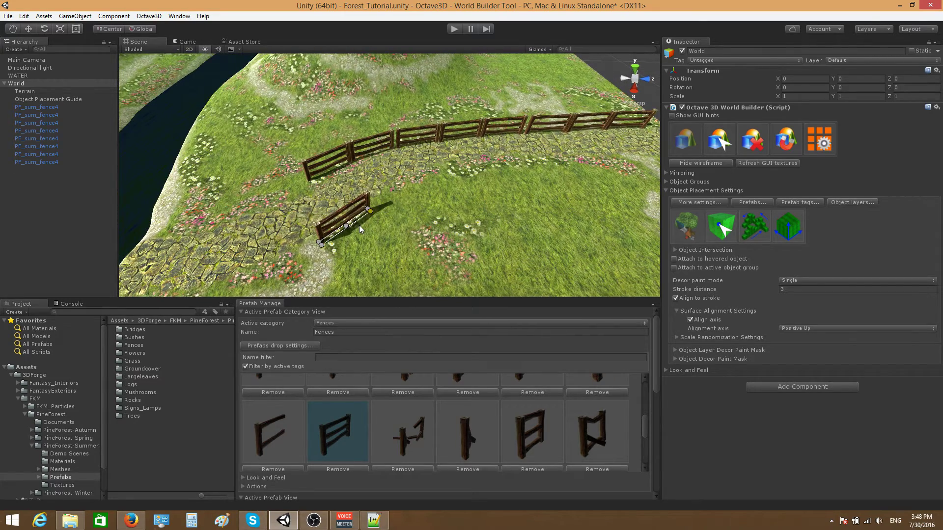
left_click_drag(376, 238, 401, 231, "alt")
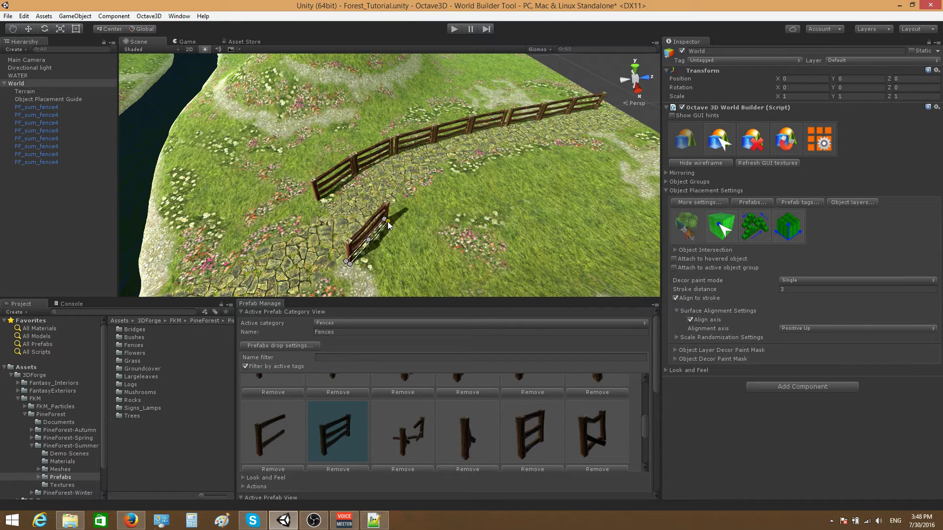
mouse_move(388, 225)
left_mouse_down()
mouse_move(425, 182)
mouse_move(466, 158)
mouse_move(531, 155)
mouse_move(646, 112)
left_mouse_up()
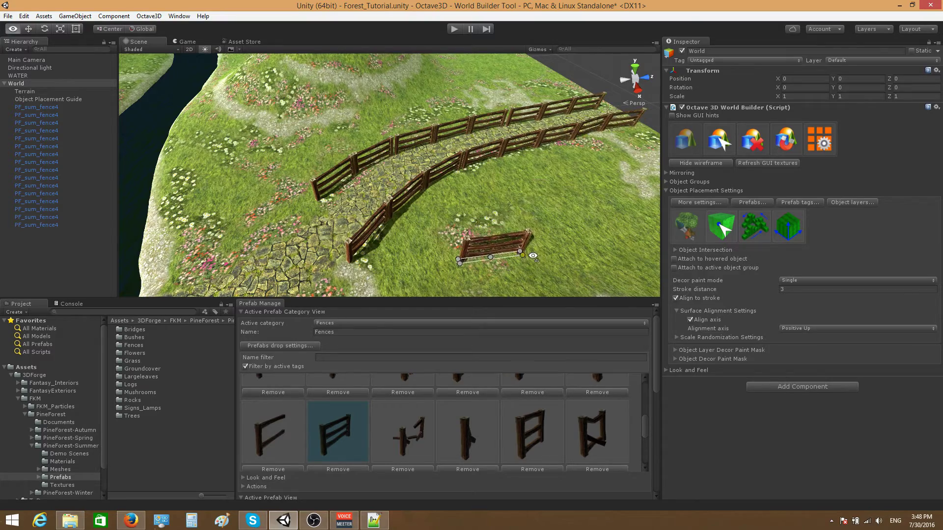
- Paint a trial row of fences across the open grass beside the path and undo the stroke
mouse_move(521, 241)
left_mouse_down("alt")
mouse_move(598, 240)
mouse_move(482, 246)
left_mouse_up("alt")
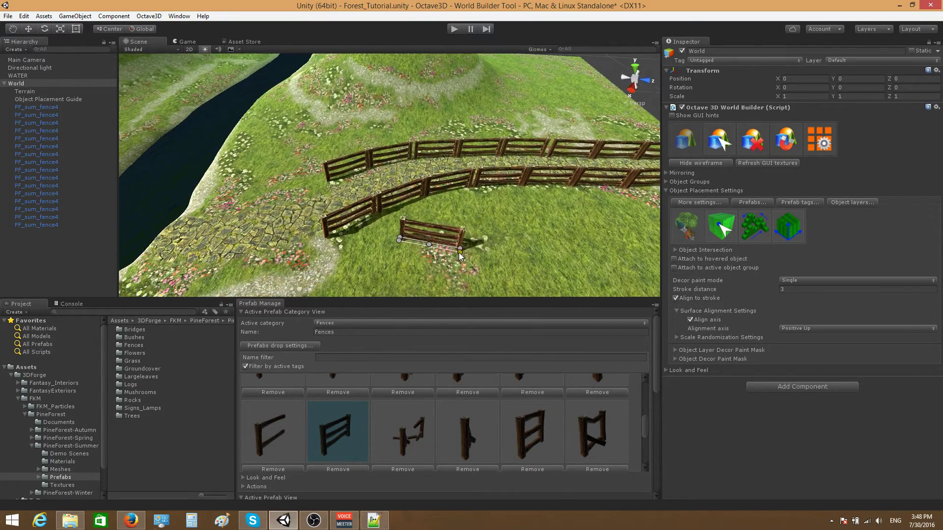
scroll(464, 246, "up", 2)
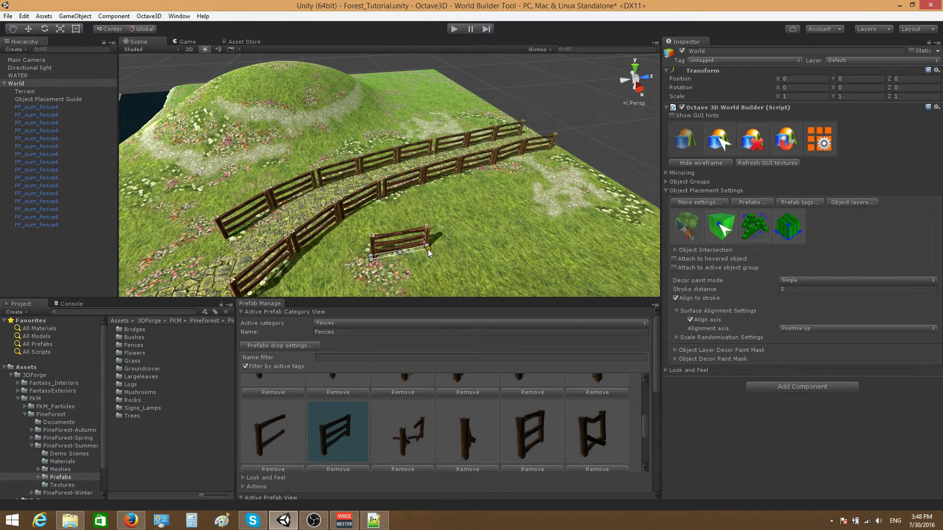
scroll(427, 251, "down", 1)
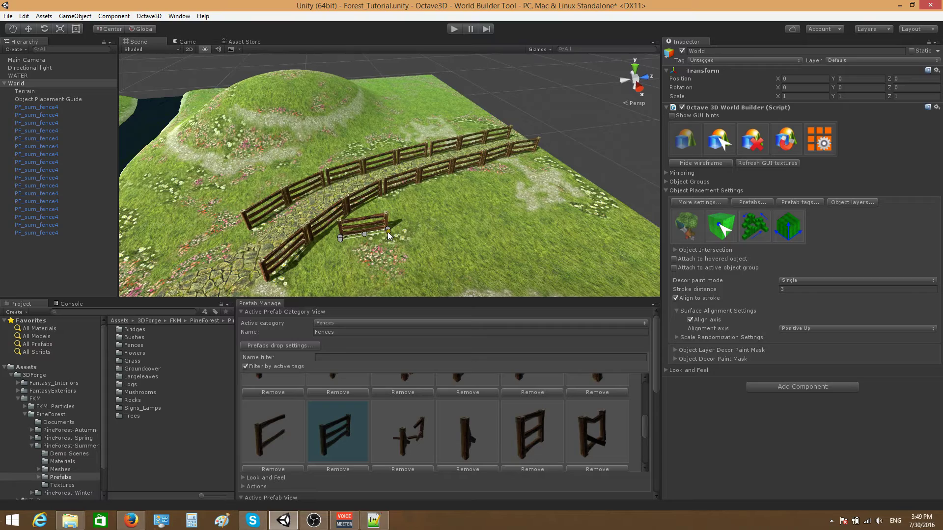
left_click_drag(388, 236, 584, 204)
left_click_drag(520, 248, 494, 271, "alt")
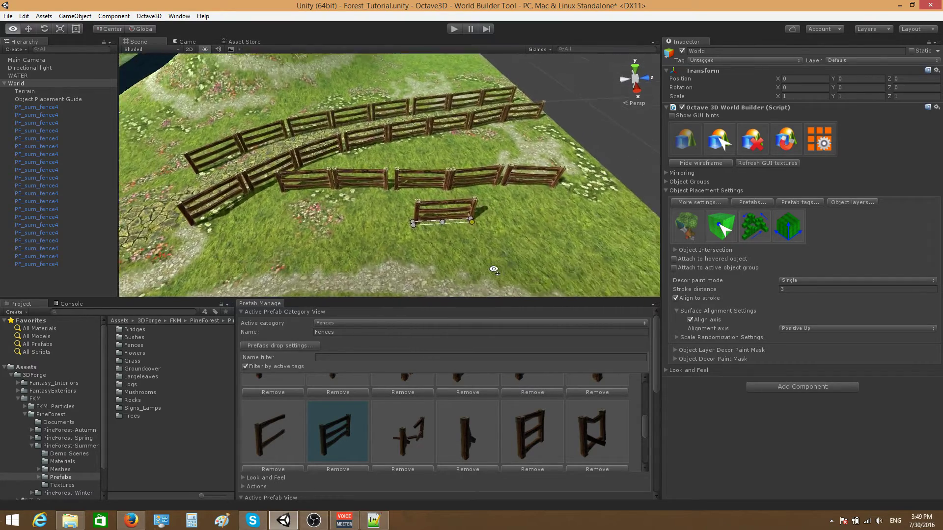
scroll(494, 271, "up", 5)
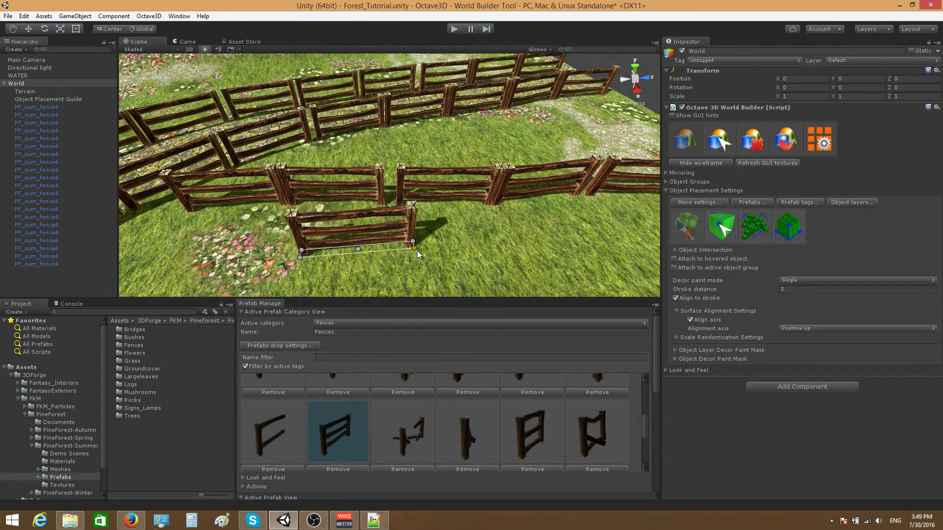
right_click_drag(417, 251, 418, 248)
key("ctrl+z")
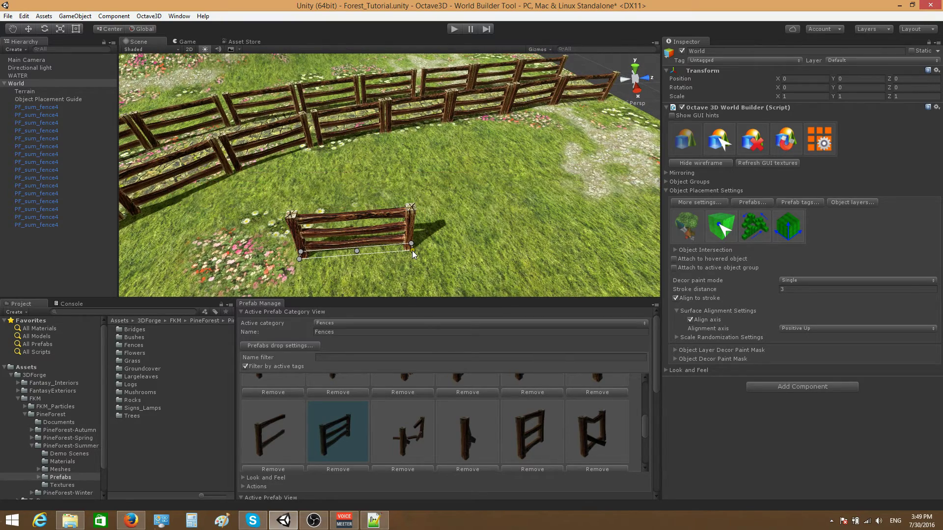
- Place two individual fence sections on the grass beside the fenced path and undo both placements
scroll(412, 253, "down", 4)
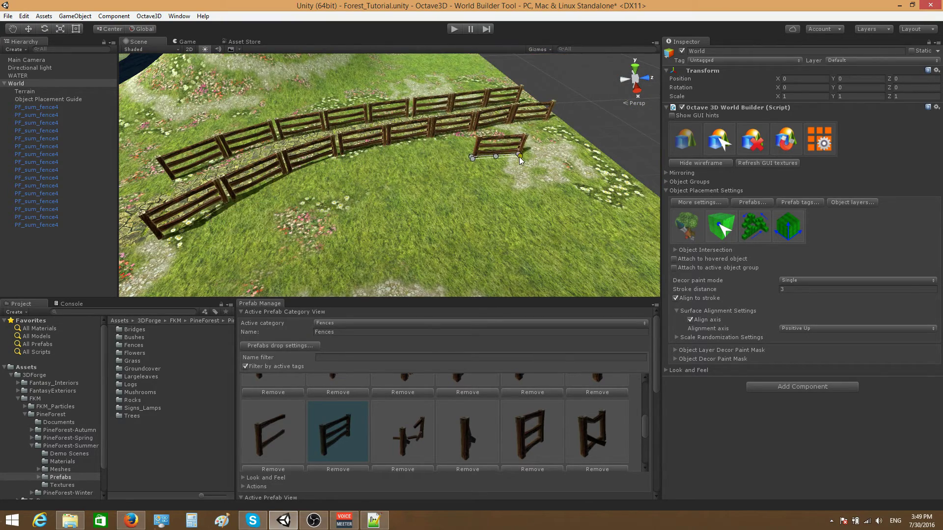
scroll(401, 207, "up", 3)
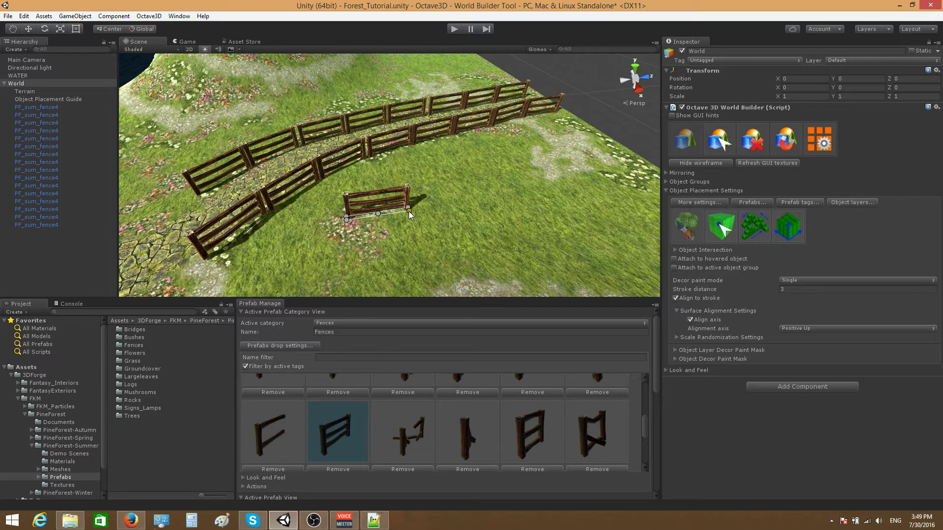
left_click(409, 212)
left_click(437, 211)
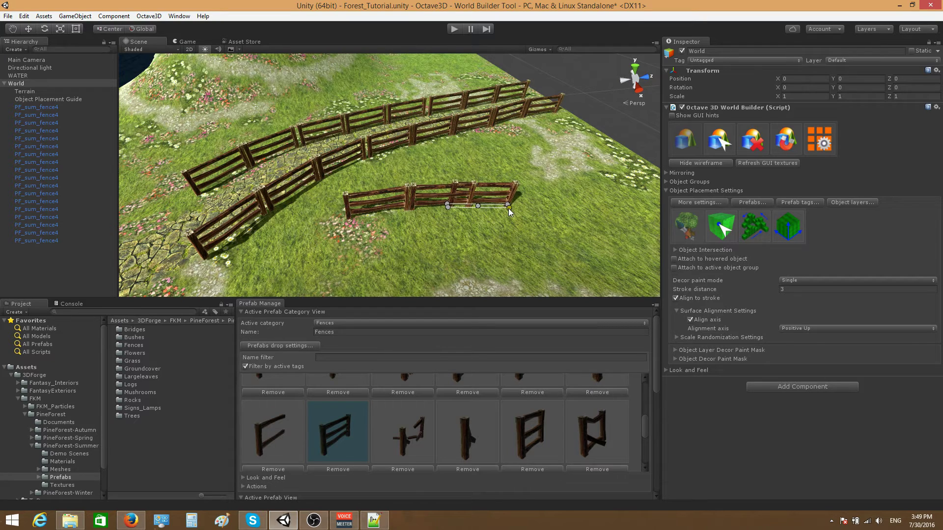
key("ctrl+z")
key("ctrl+z")
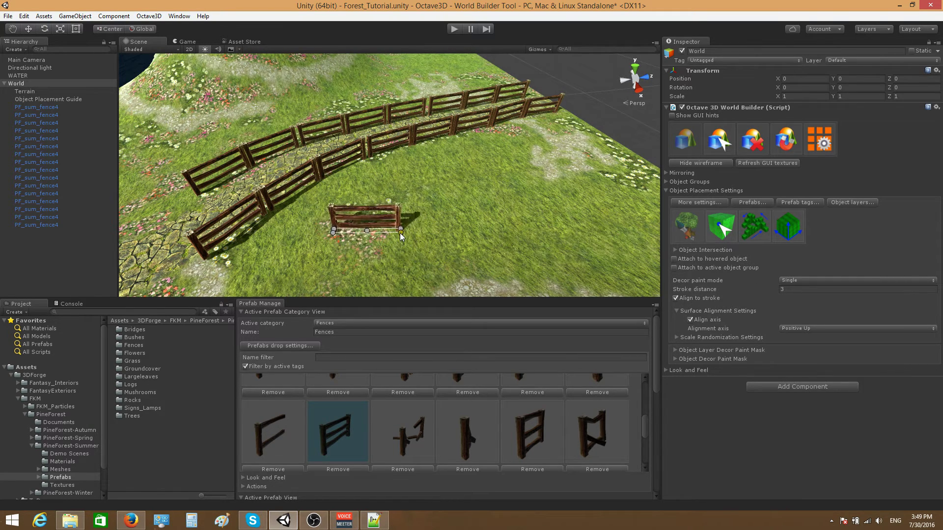
- Switch the active prefab category to Signs_Lamps and bring the hanging lantern post guide to the near end of the hill-side fence
left_click_drag(451, 218, 393, 226, "alt")
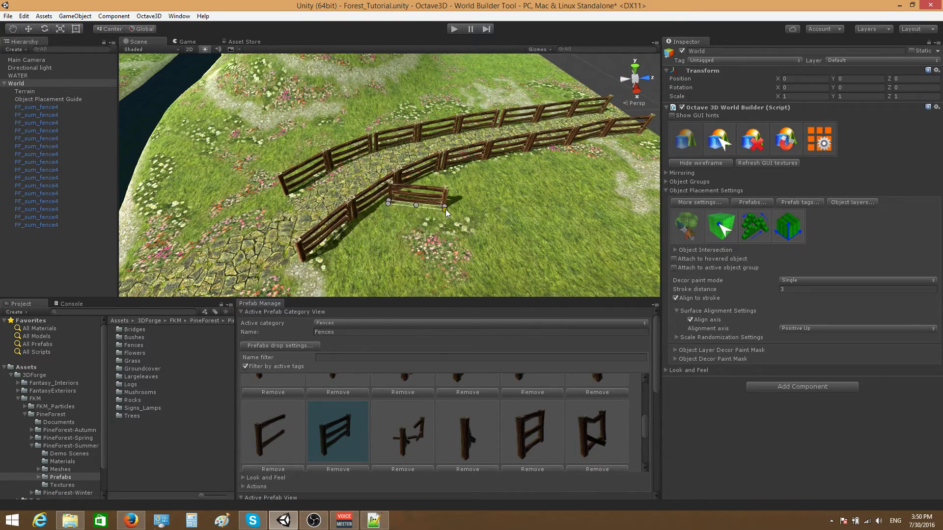
left_click(347, 323)
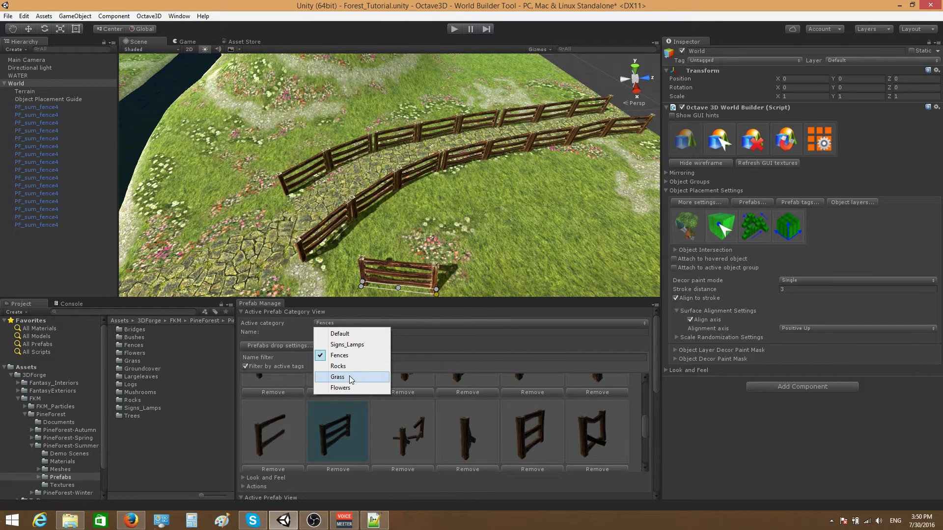
left_click(347, 345)
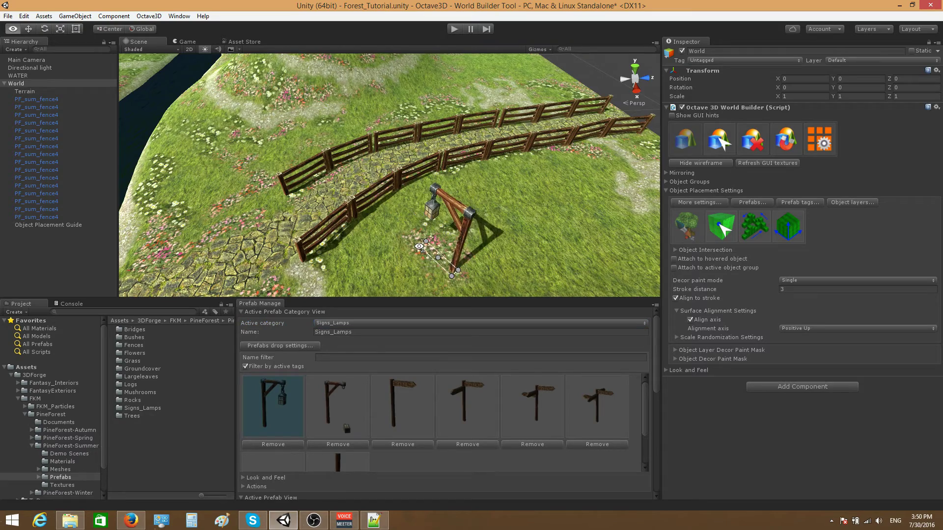
left_click_drag(419, 246, 383, 211, "alt")
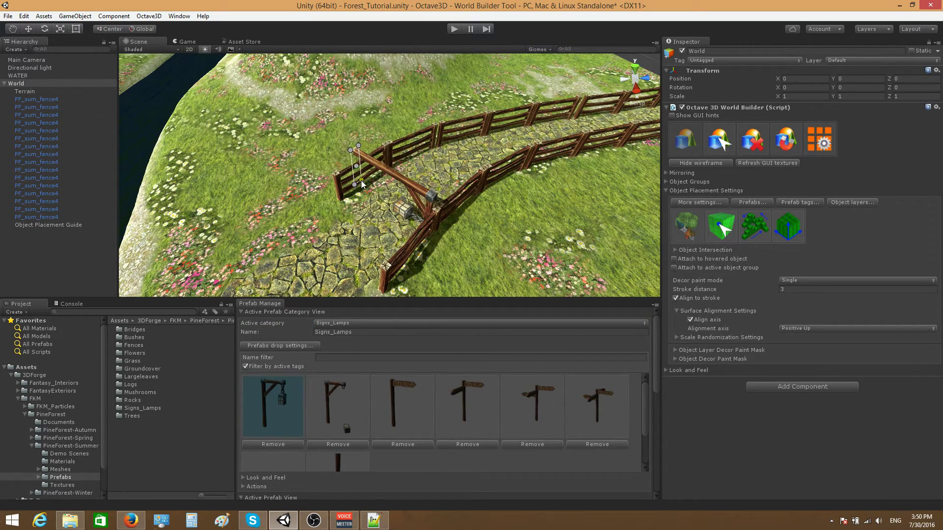
left_click_drag(363, 185, 339, 185, "alt")
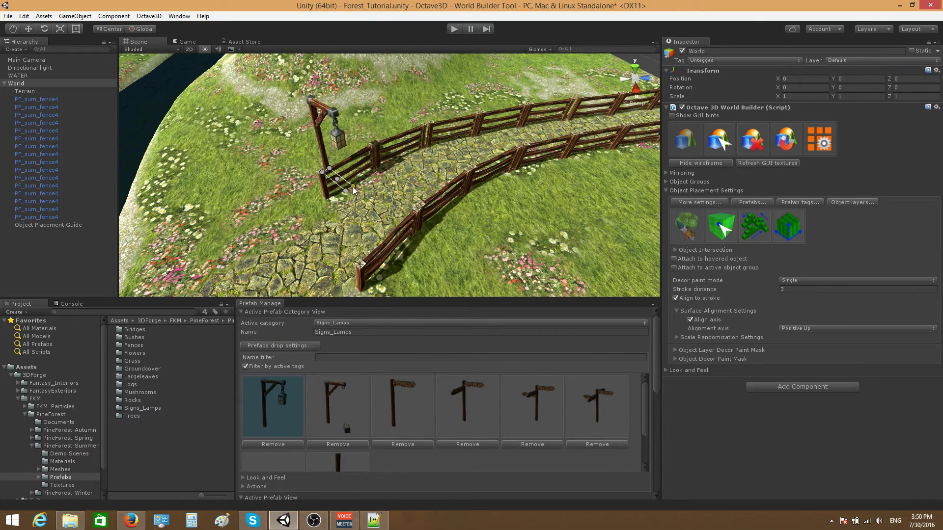
- Adjust the lantern post guide's rotation and try out scaling it down and back up
key("x")
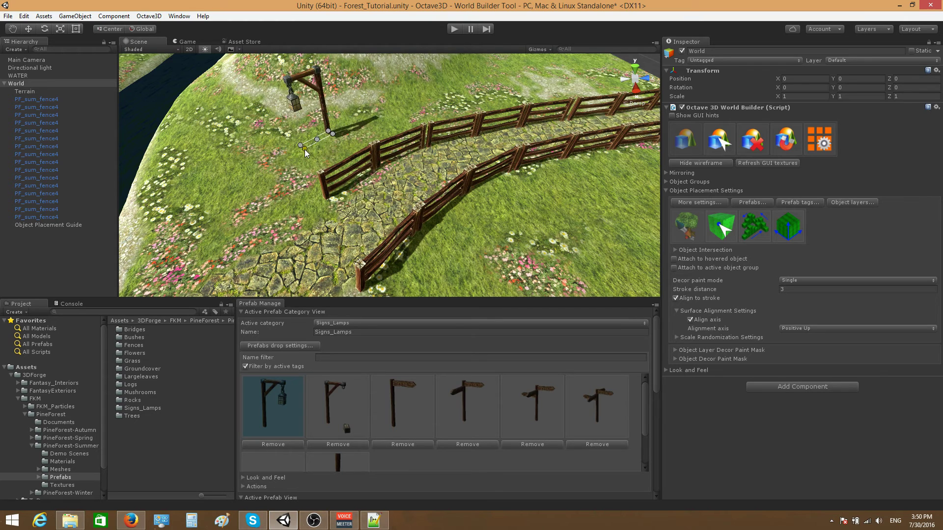
scroll(297, 157, "down", 5, "ctrl")
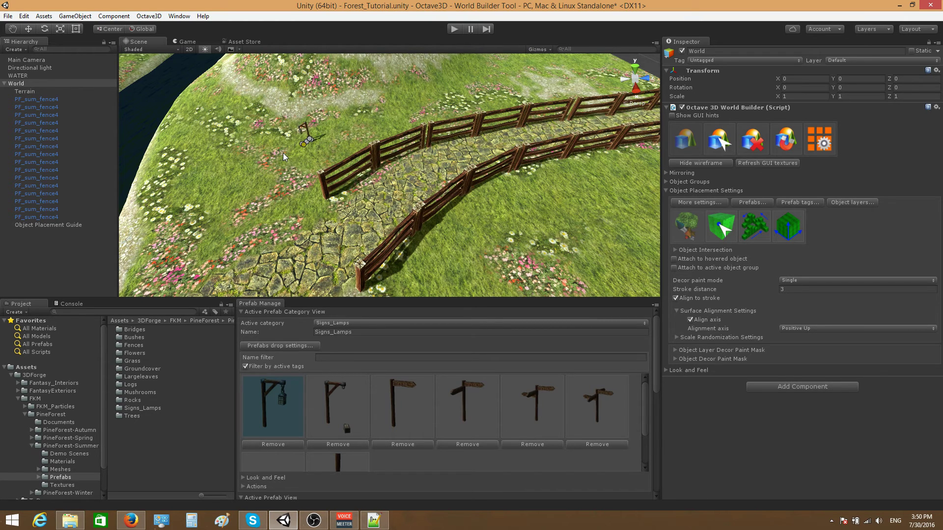
scroll(283, 153, "up", 5, "ctrl")
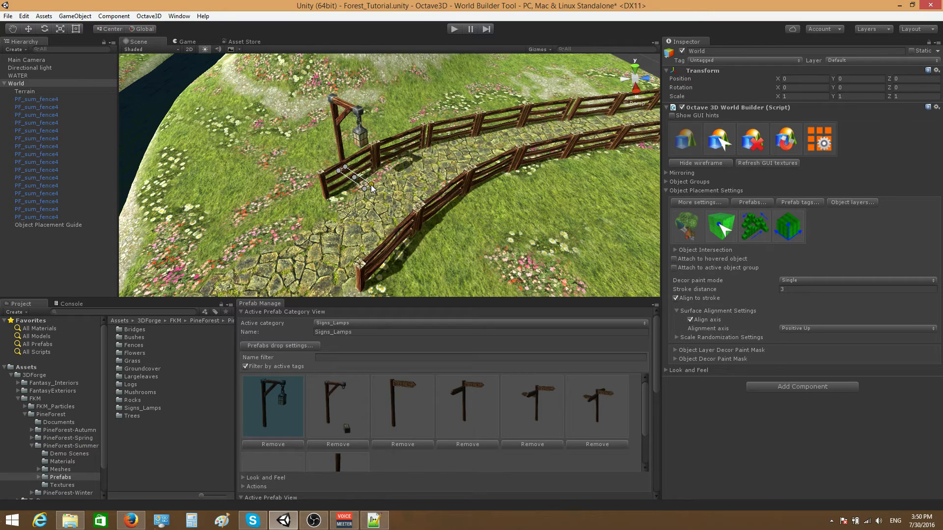
- In object selection mode, select all fence sections sharing the same prefab and return to object placement mode
key("2")
left_click(374, 155)
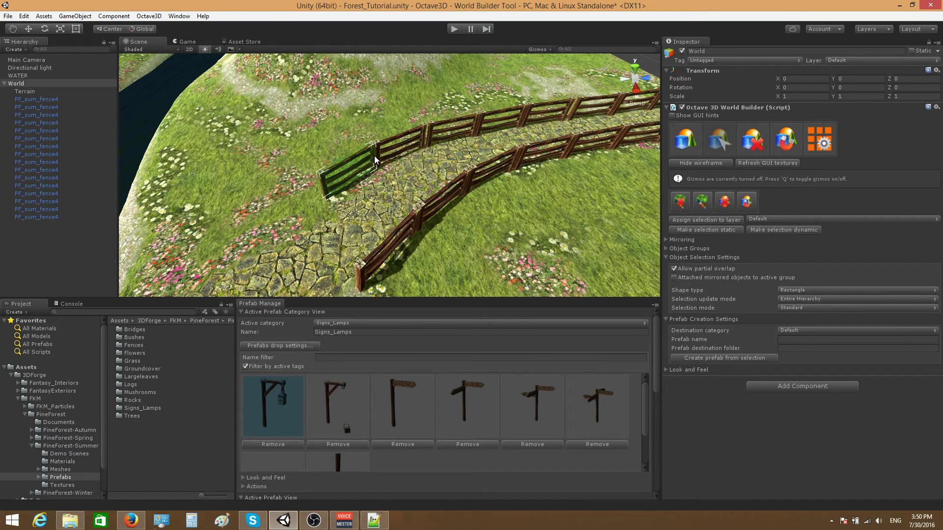
left_click_drag(369, 208, 402, 190, "alt")
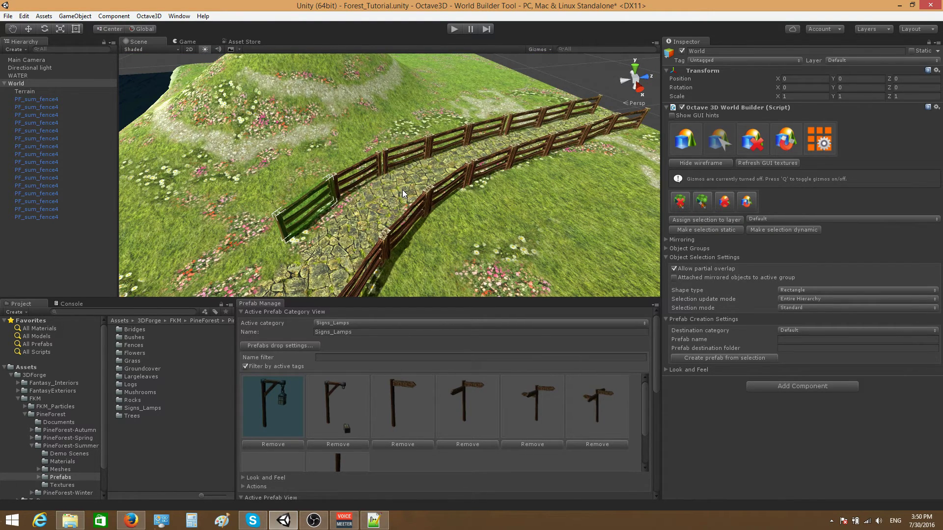
key("u")
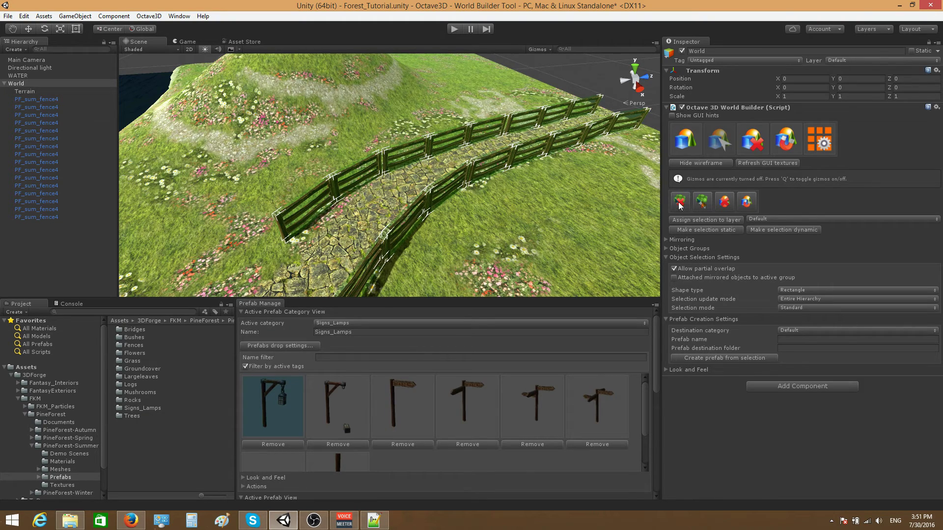
left_click(686, 142)
- Place three hanging lantern posts along the hill-side fence row, with the lanterns facing the stone path
scroll(350, 233, "up", 5)
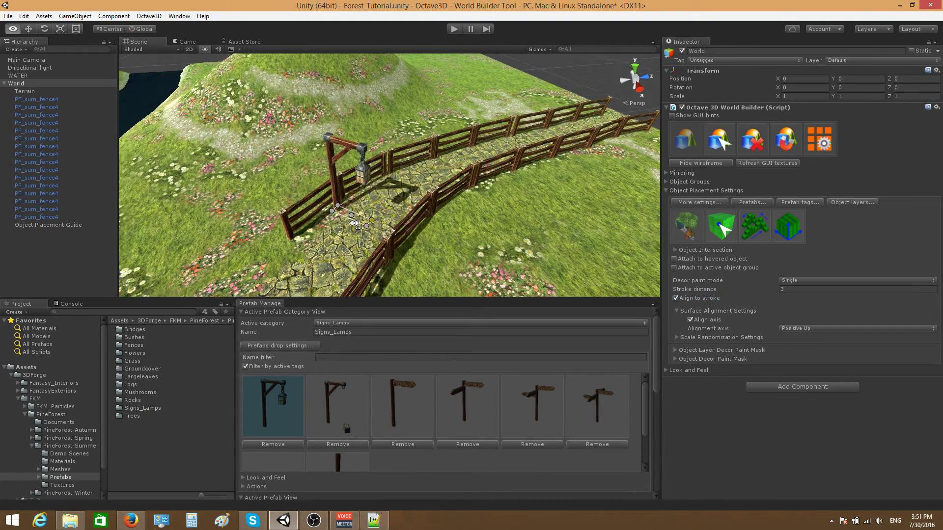
scroll(350, 233, "up", 3)
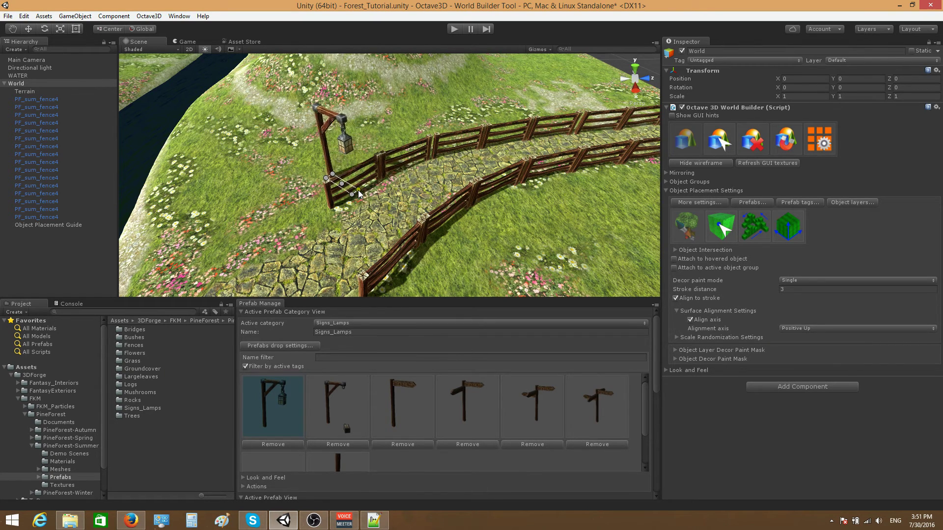
key("alt")
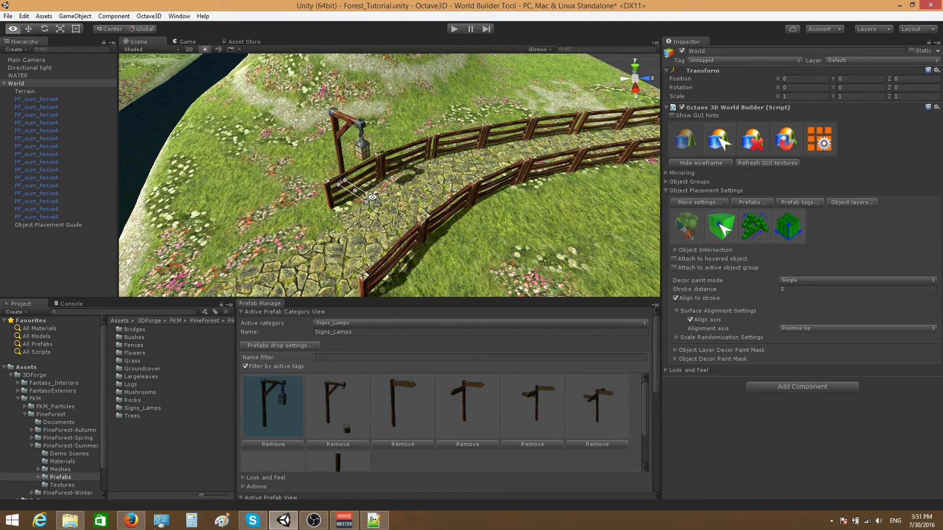
left_click(372, 201)
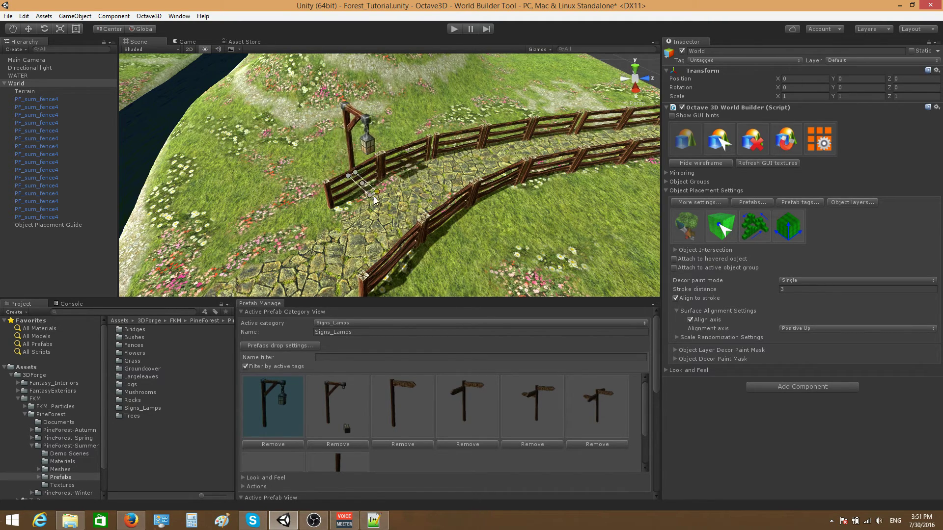
right_click_drag(449, 191, 501, 179)
key("w")
key("d")
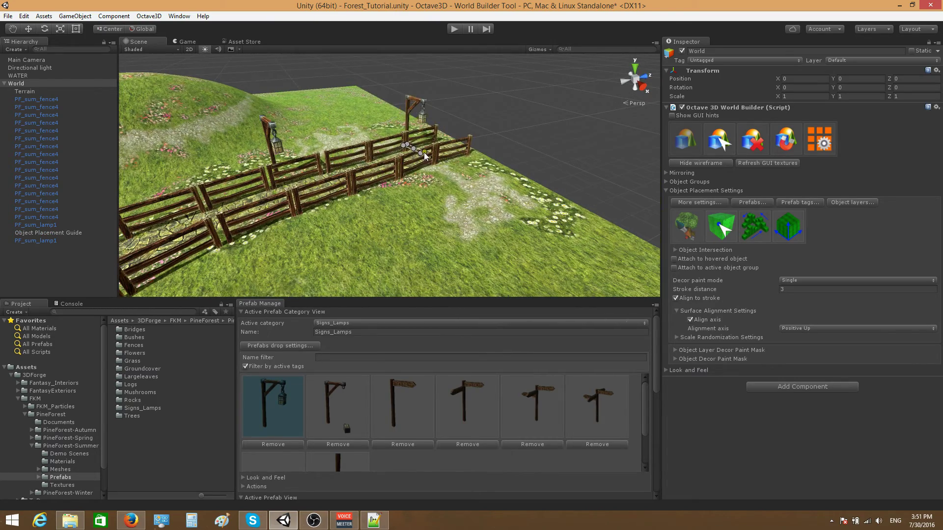
left_click(435, 150)
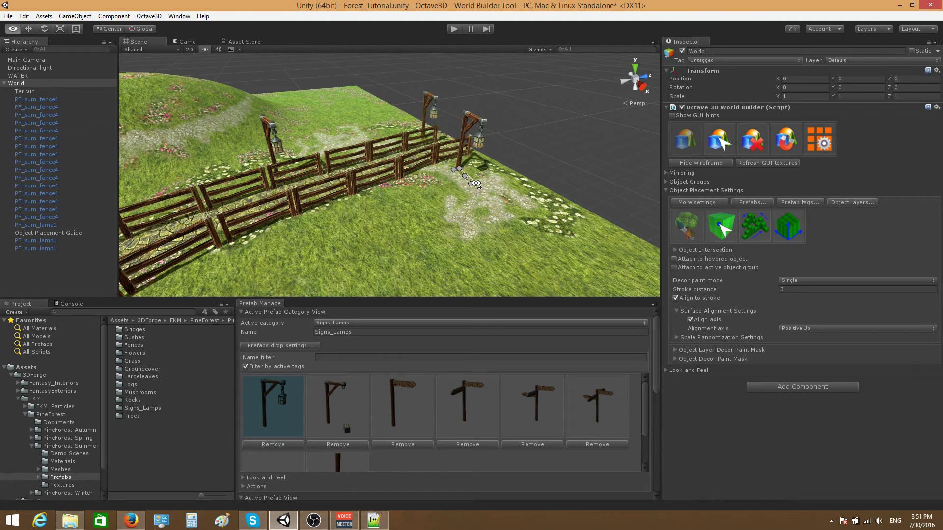
- Place three hanging lantern posts along the fence row opposite the hill, at its far end, middle and near end, with lanterns facing the path
left_click(437, 157)
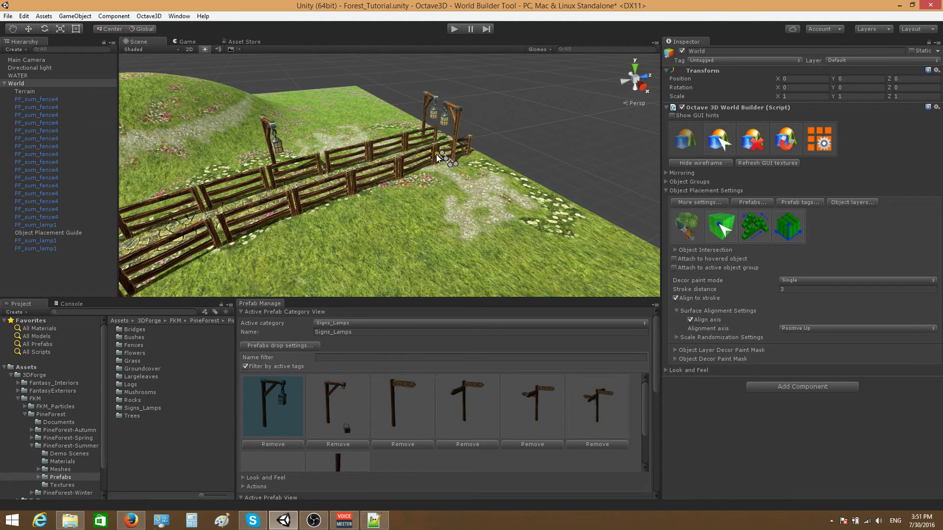
left_click(289, 214)
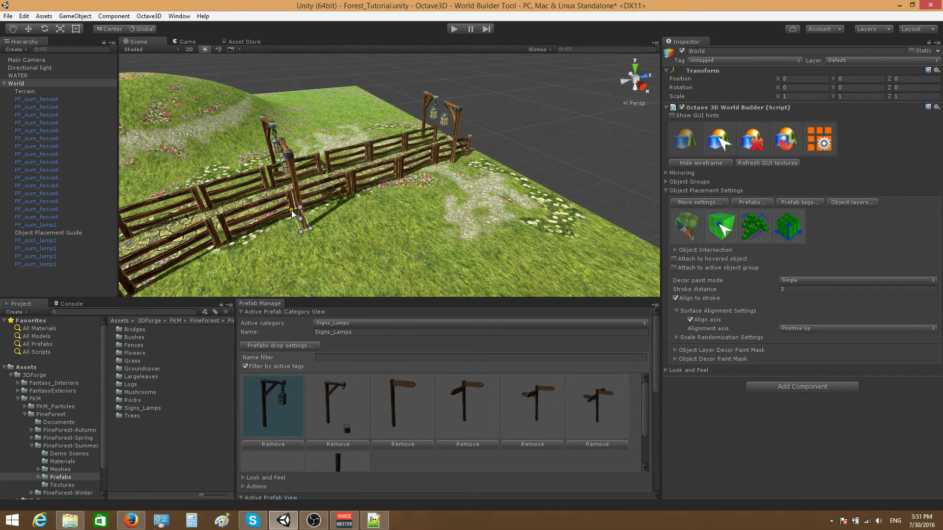
right_click_drag(291, 210, 343, 243)
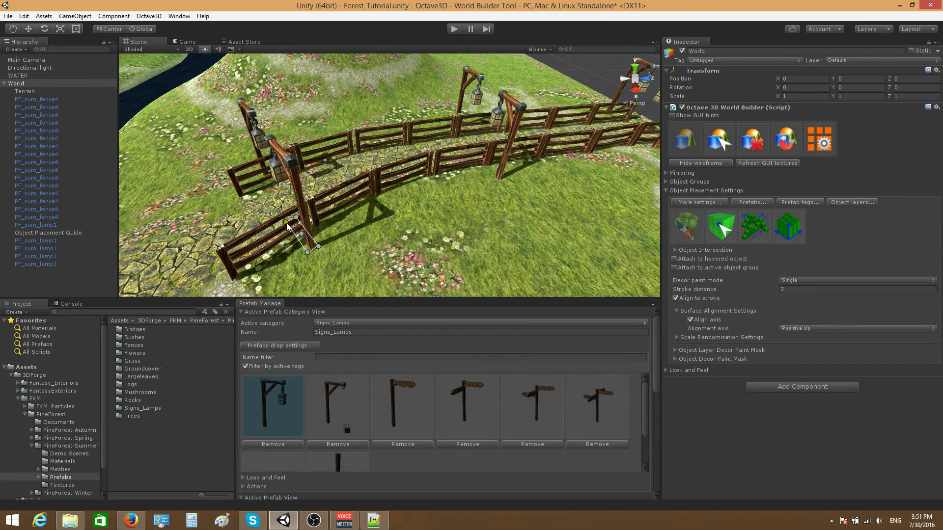
left_click(288, 226)
- Choose the lamp post prefab with the fallen lantern and place one at the stone path's edge, just before the fence's near end
left_click(349, 412)
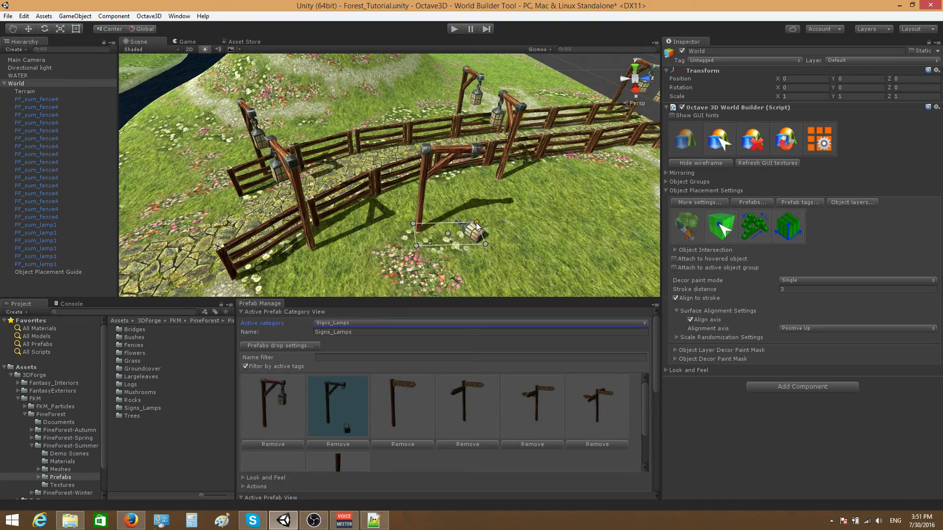
right_click_drag(476, 227, 252, 223)
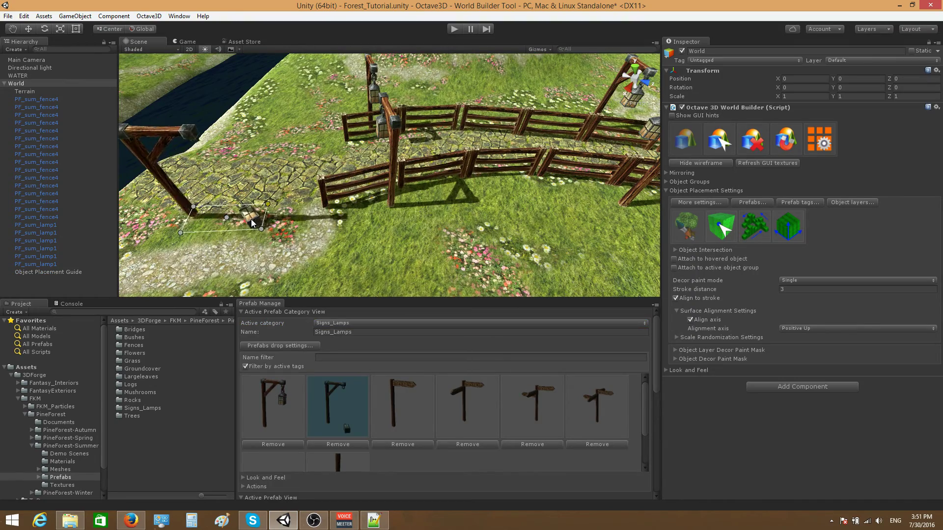
left_click(252, 223)
right_click_drag(417, 227, 437, 229)
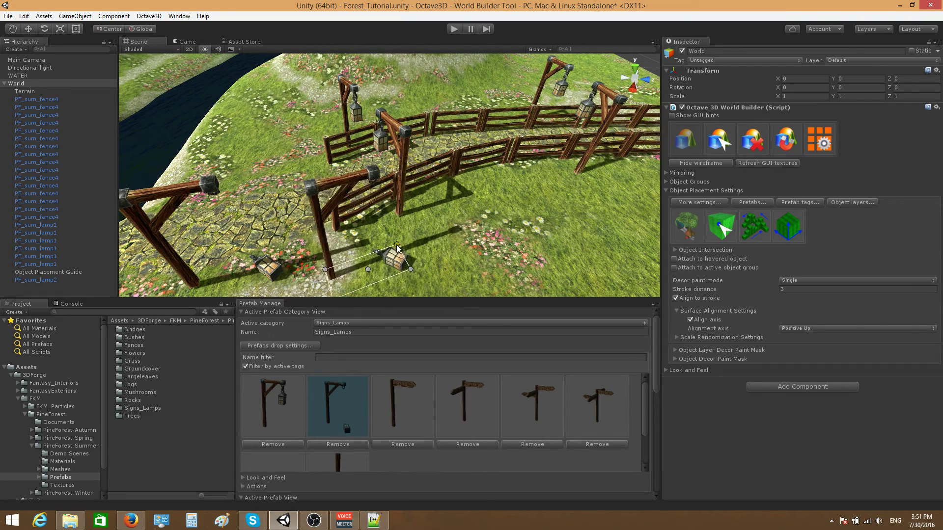
scroll(441, 253, "down", 2)
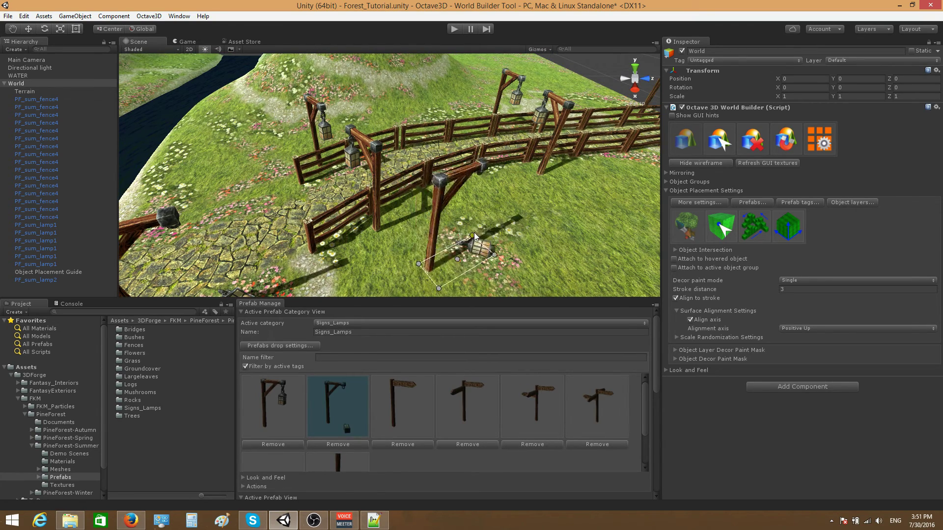
- Switch the active prefab category to Grass and place two different grass clumps and one small tuft along the outer side of the fence
left_click(366, 322)
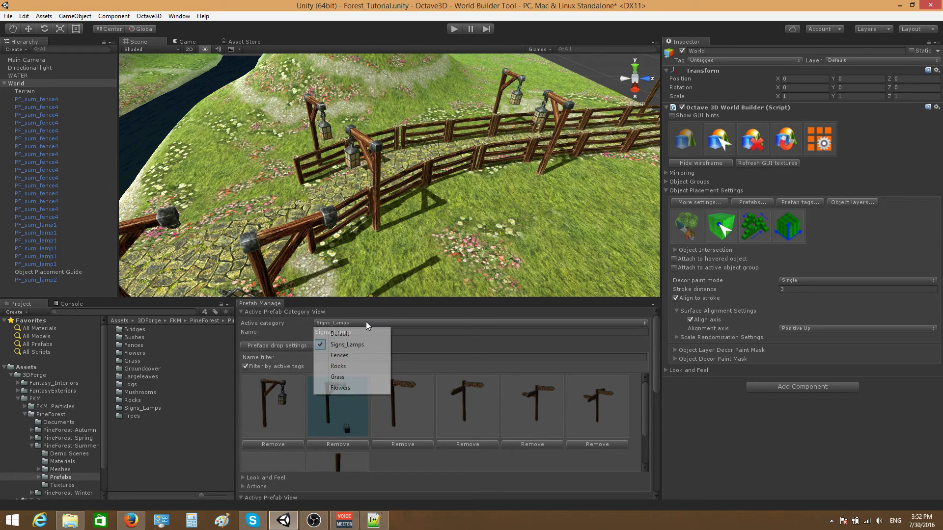
left_click(356, 376)
left_click(417, 384)
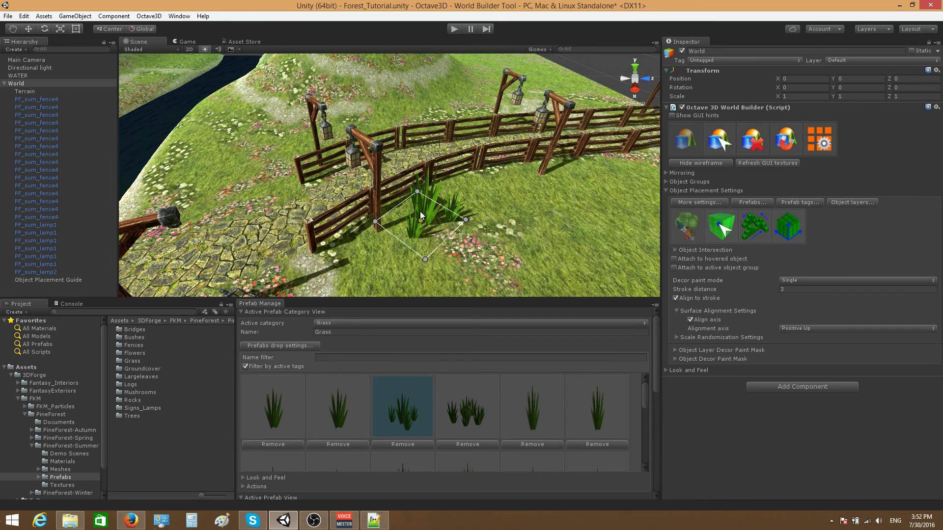
left_click(420, 211)
left_click(468, 413)
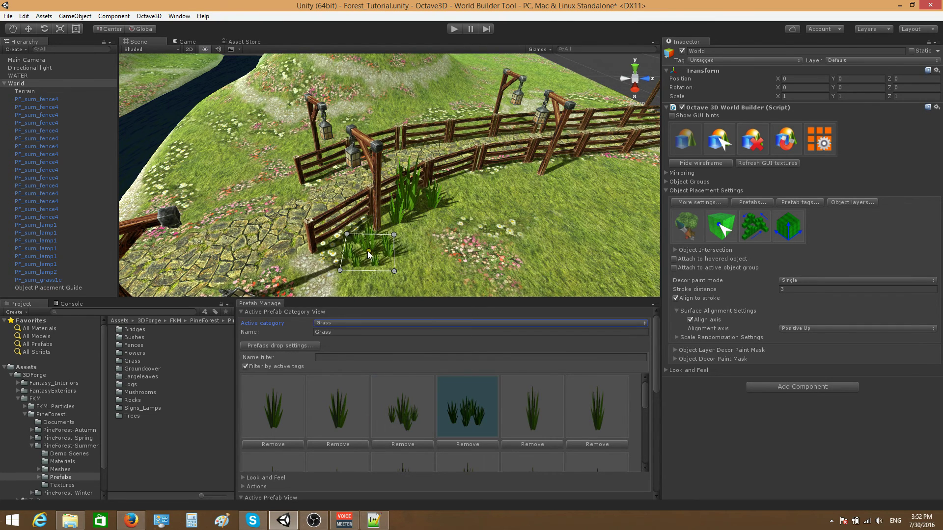
left_click(367, 251)
scroll(467, 224, "down", 2, "alt")
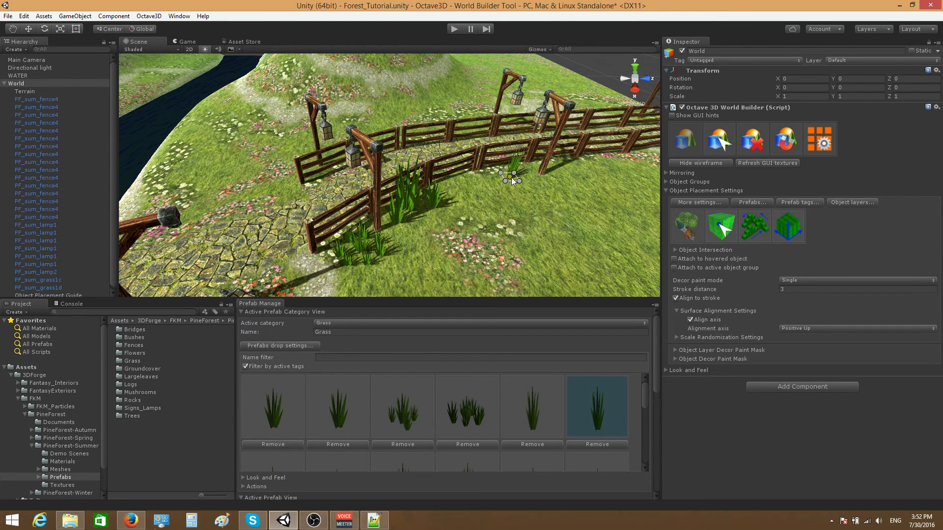
left_click(512, 177)
- Switch the active prefab category to Flowers and place a tall purple flower cluster and a low blue one beside the fence
left_click(369, 323)
left_click(350, 387)
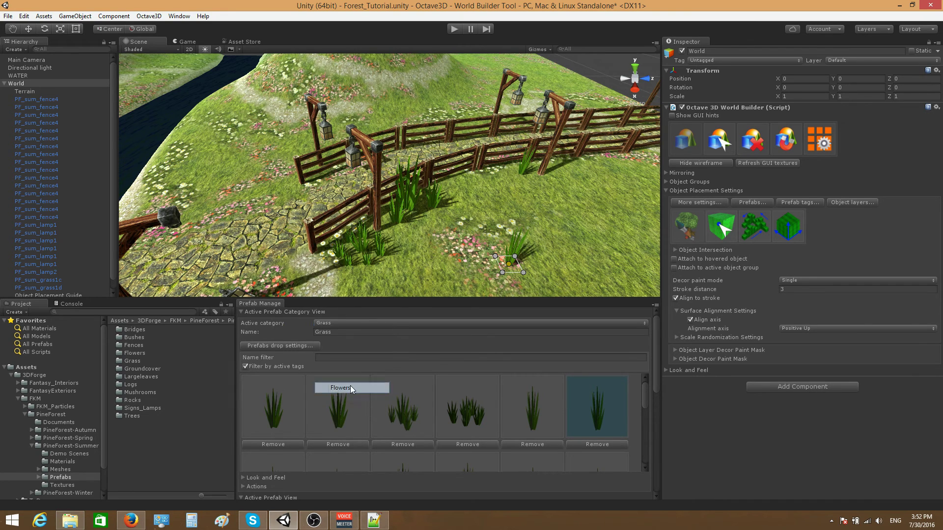
left_click(476, 406)
left_click(503, 185)
scroll(495, 427, "down", 2)
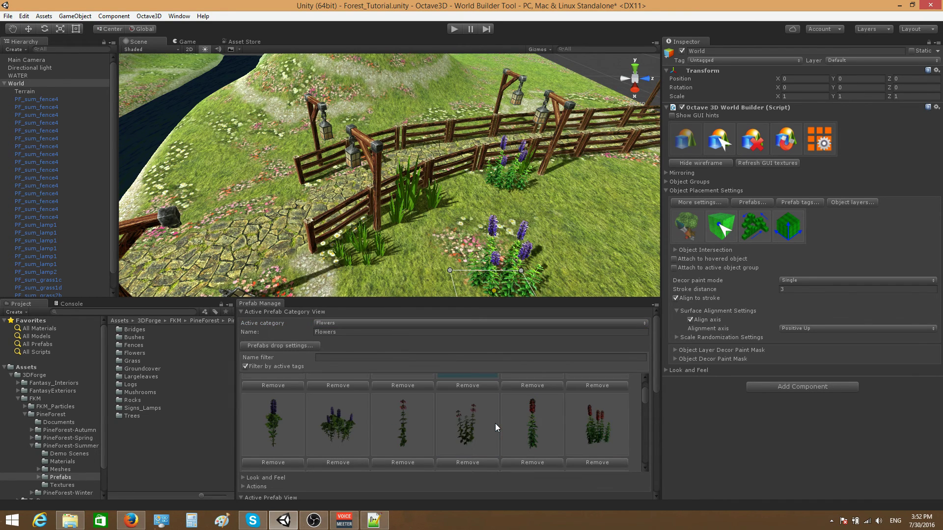
left_click(357, 427)
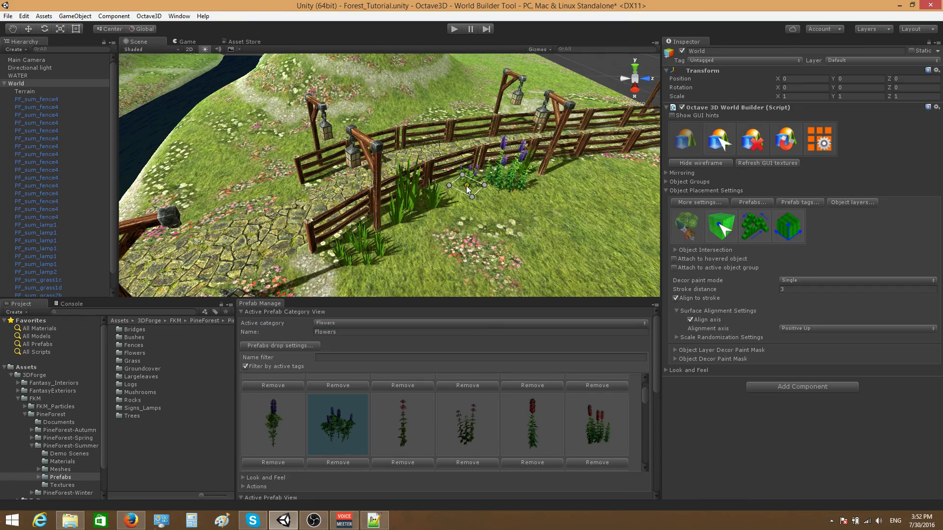
left_click(467, 186)
left_click_drag(467, 185, 512, 220, "alt")
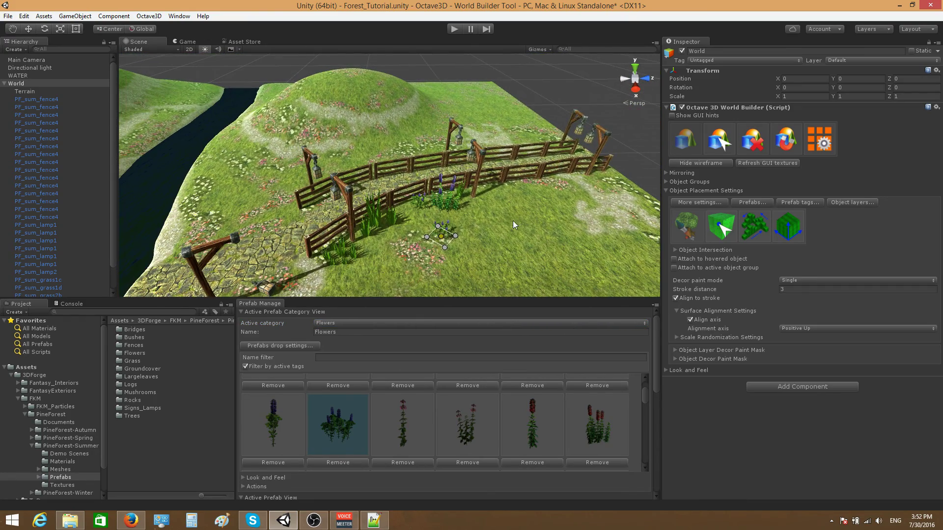
left_click_drag(400, 243, 420, 250, "alt")
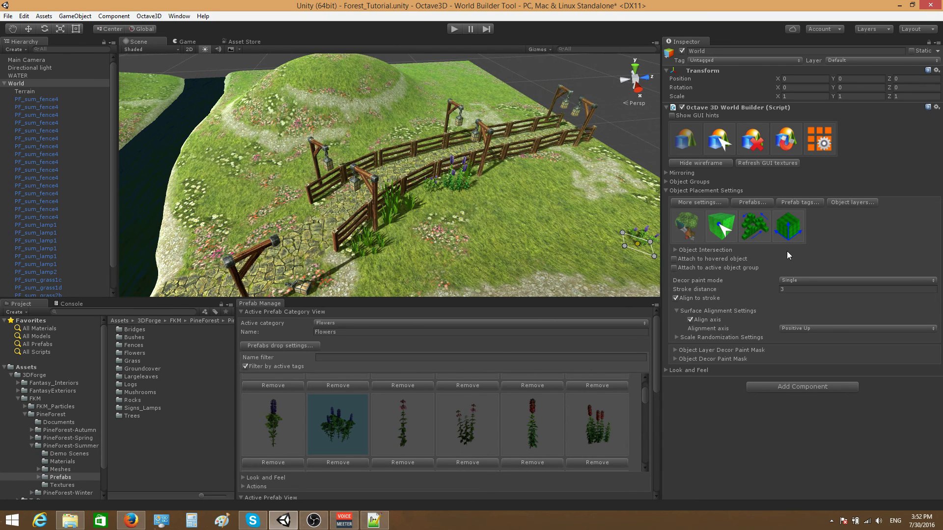
left_click(800, 281)
left_click(480, 227)
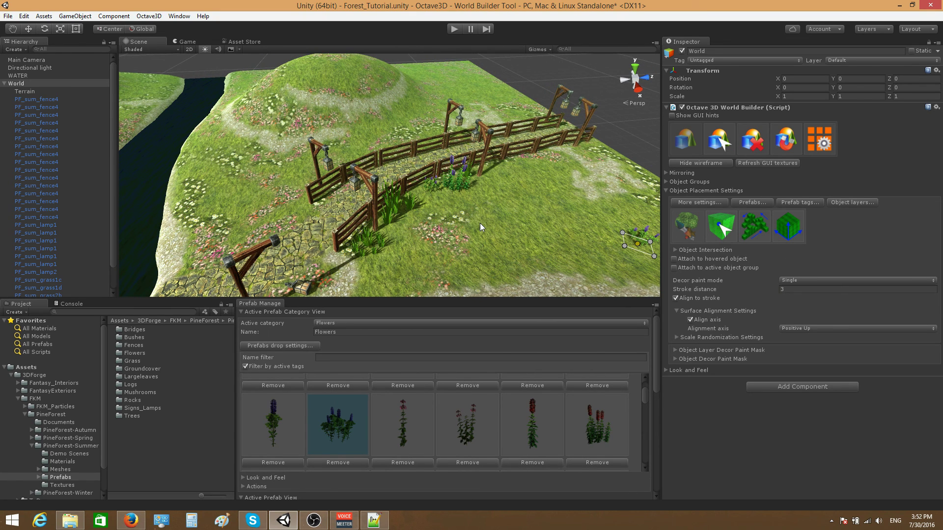